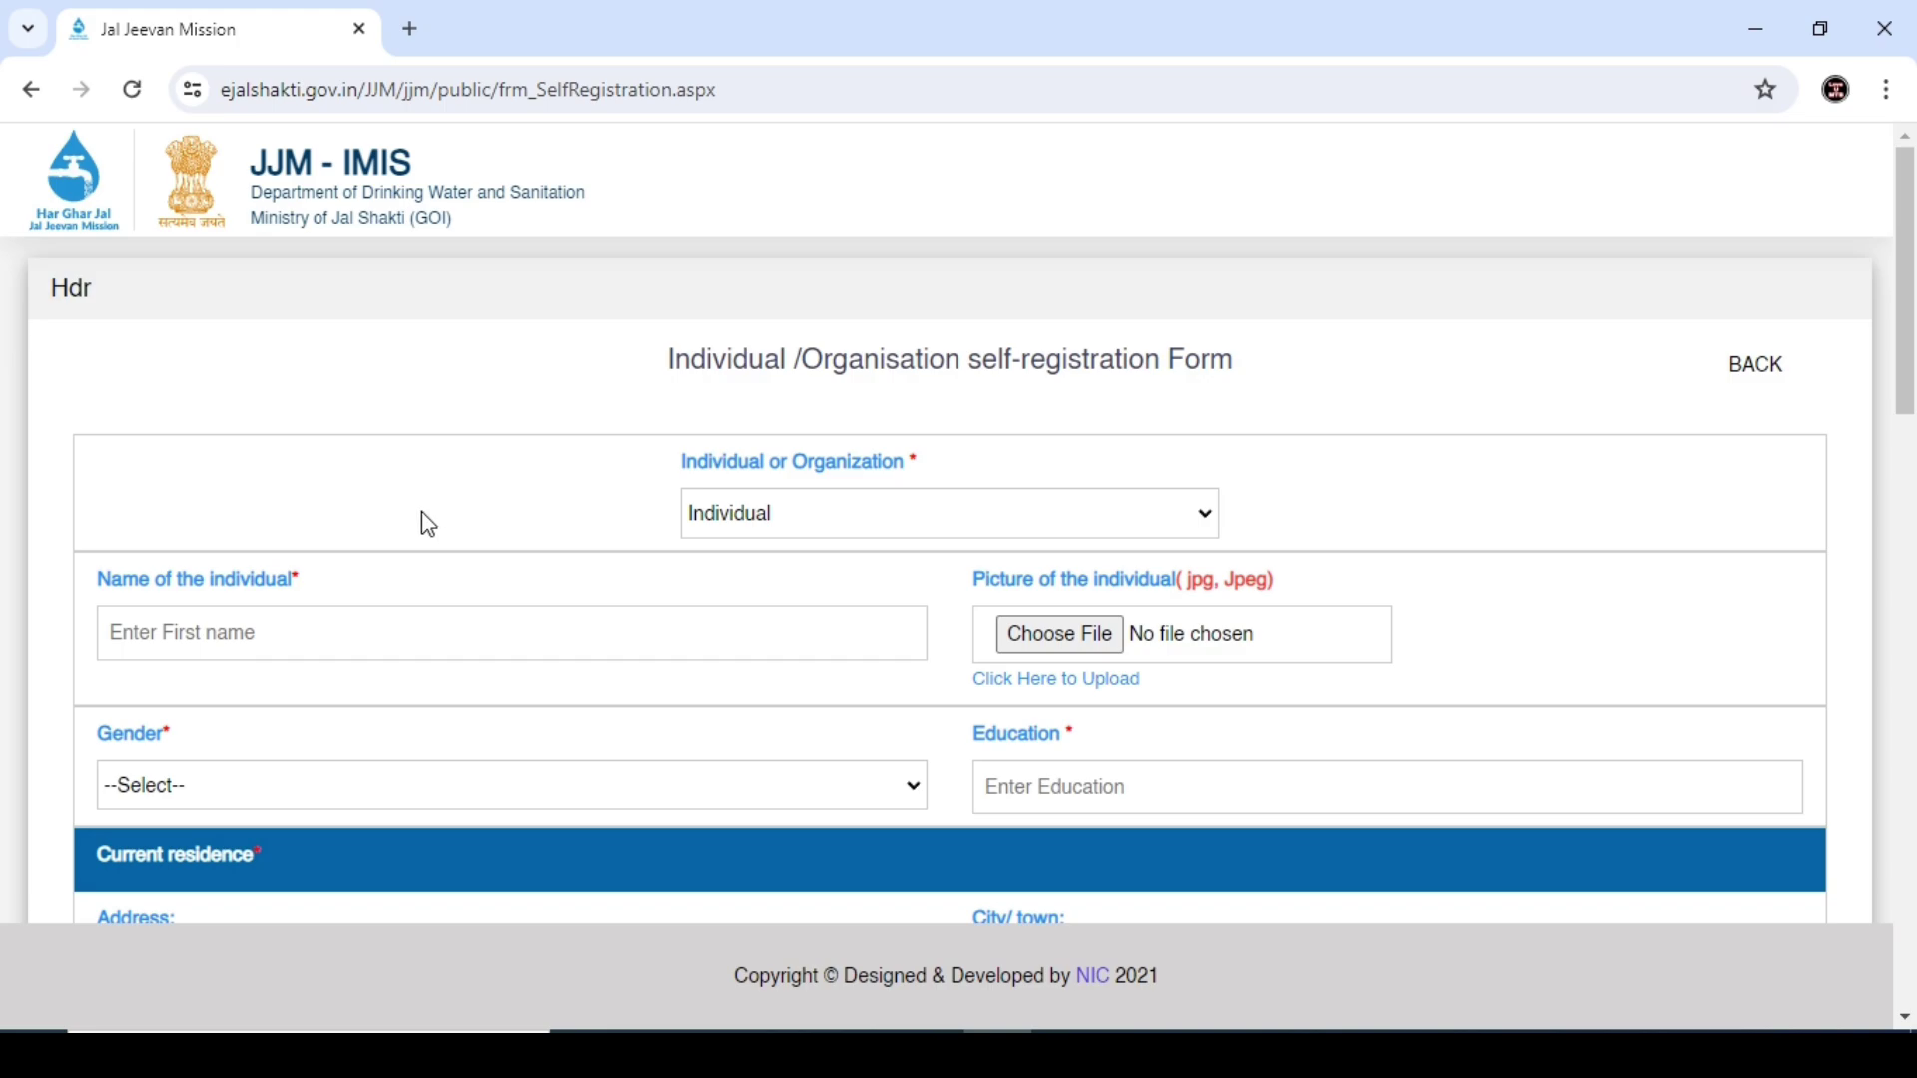
Step: Keep the registration type as Individual and enter DEMO TEST as the name of the individual
left_click(868, 504)
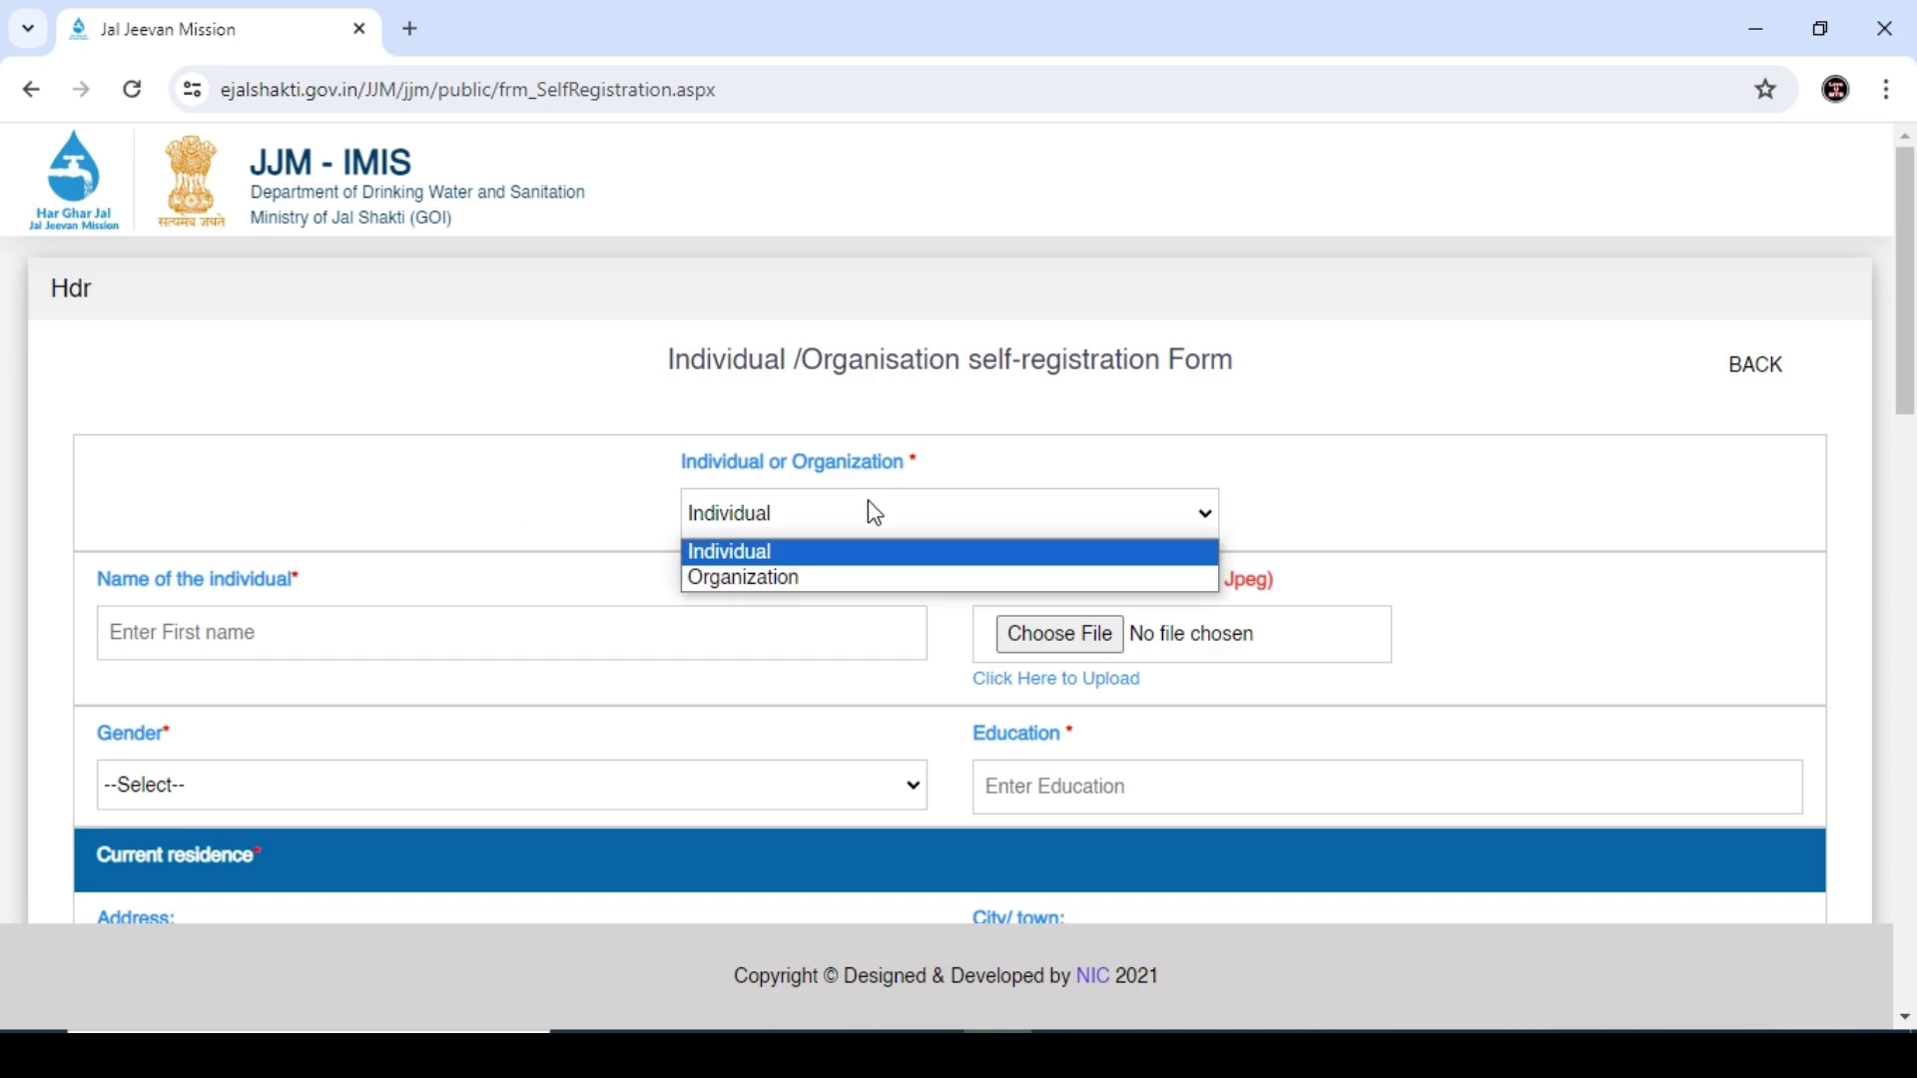
left_click(869, 502)
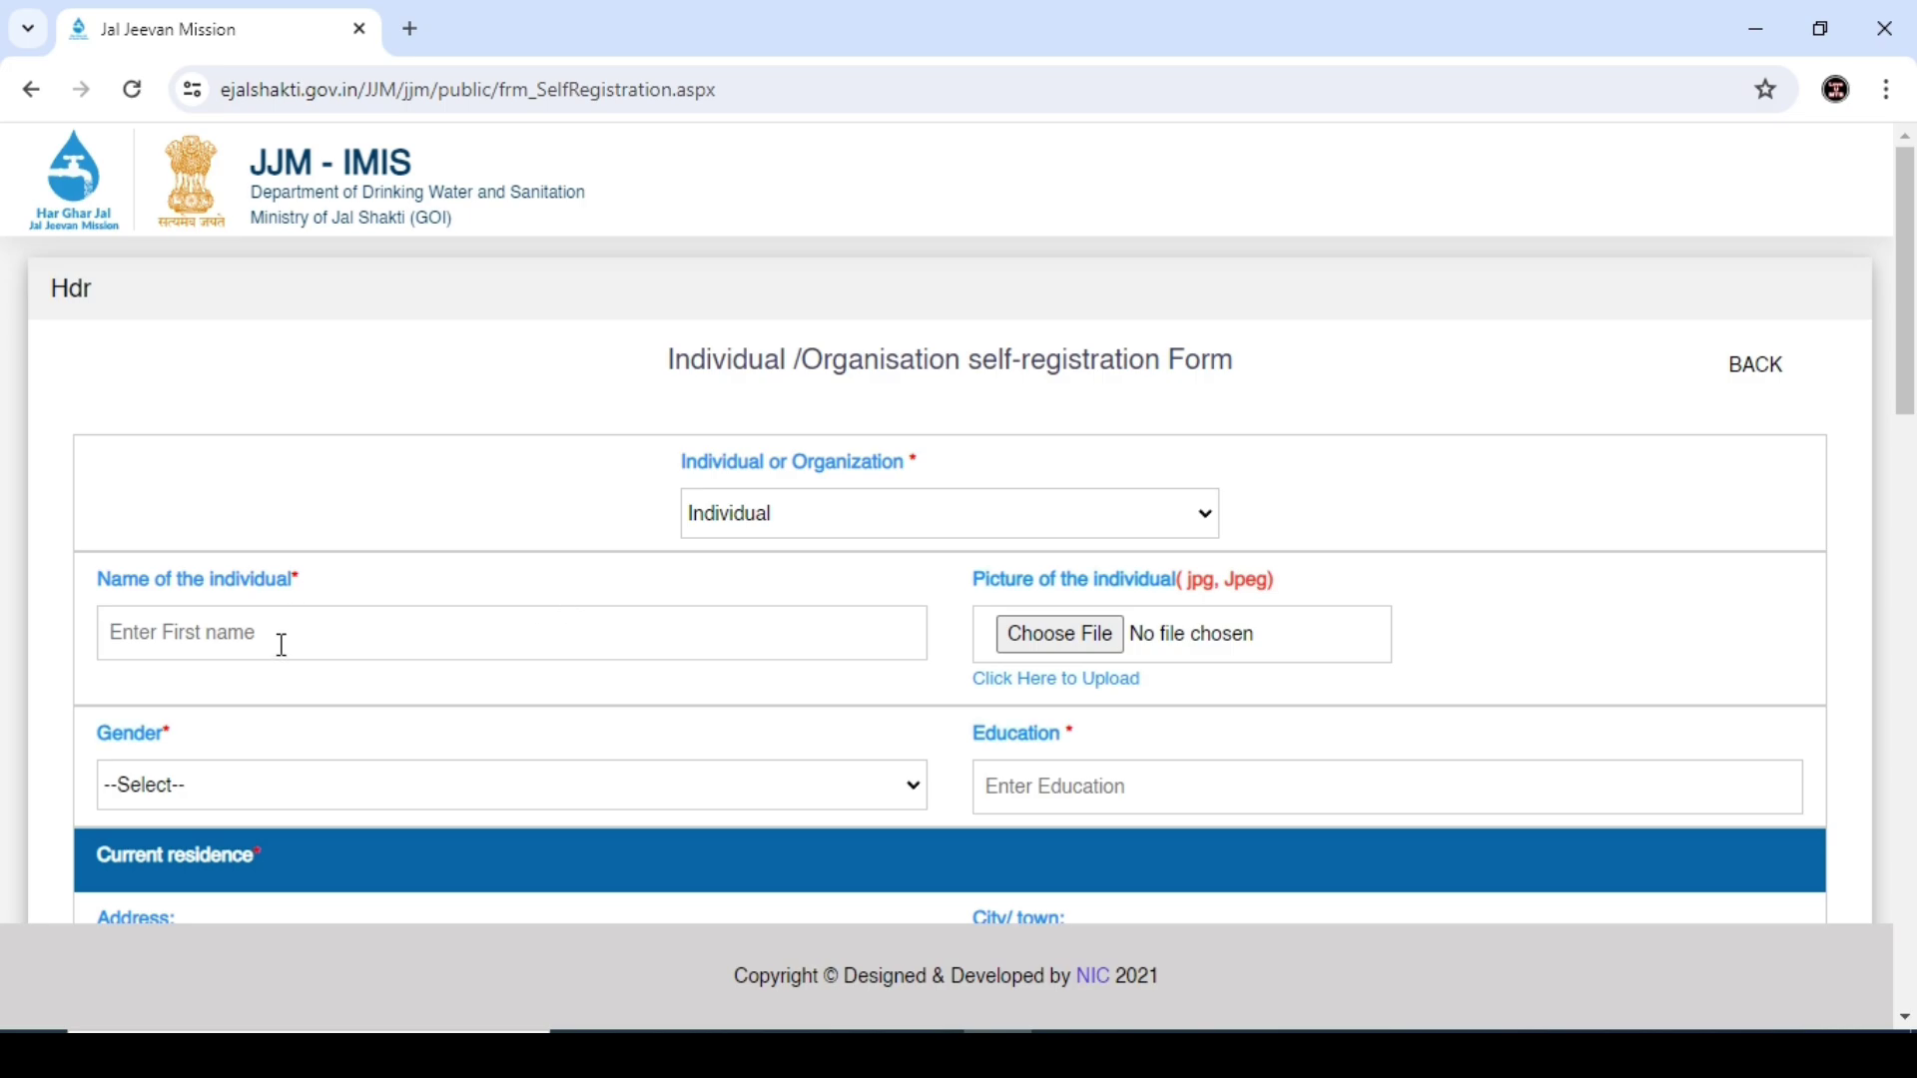
type("demo")
key("BackSpace")
key("BackSpace")
key("BackSpace")
type("DEMO TEST")
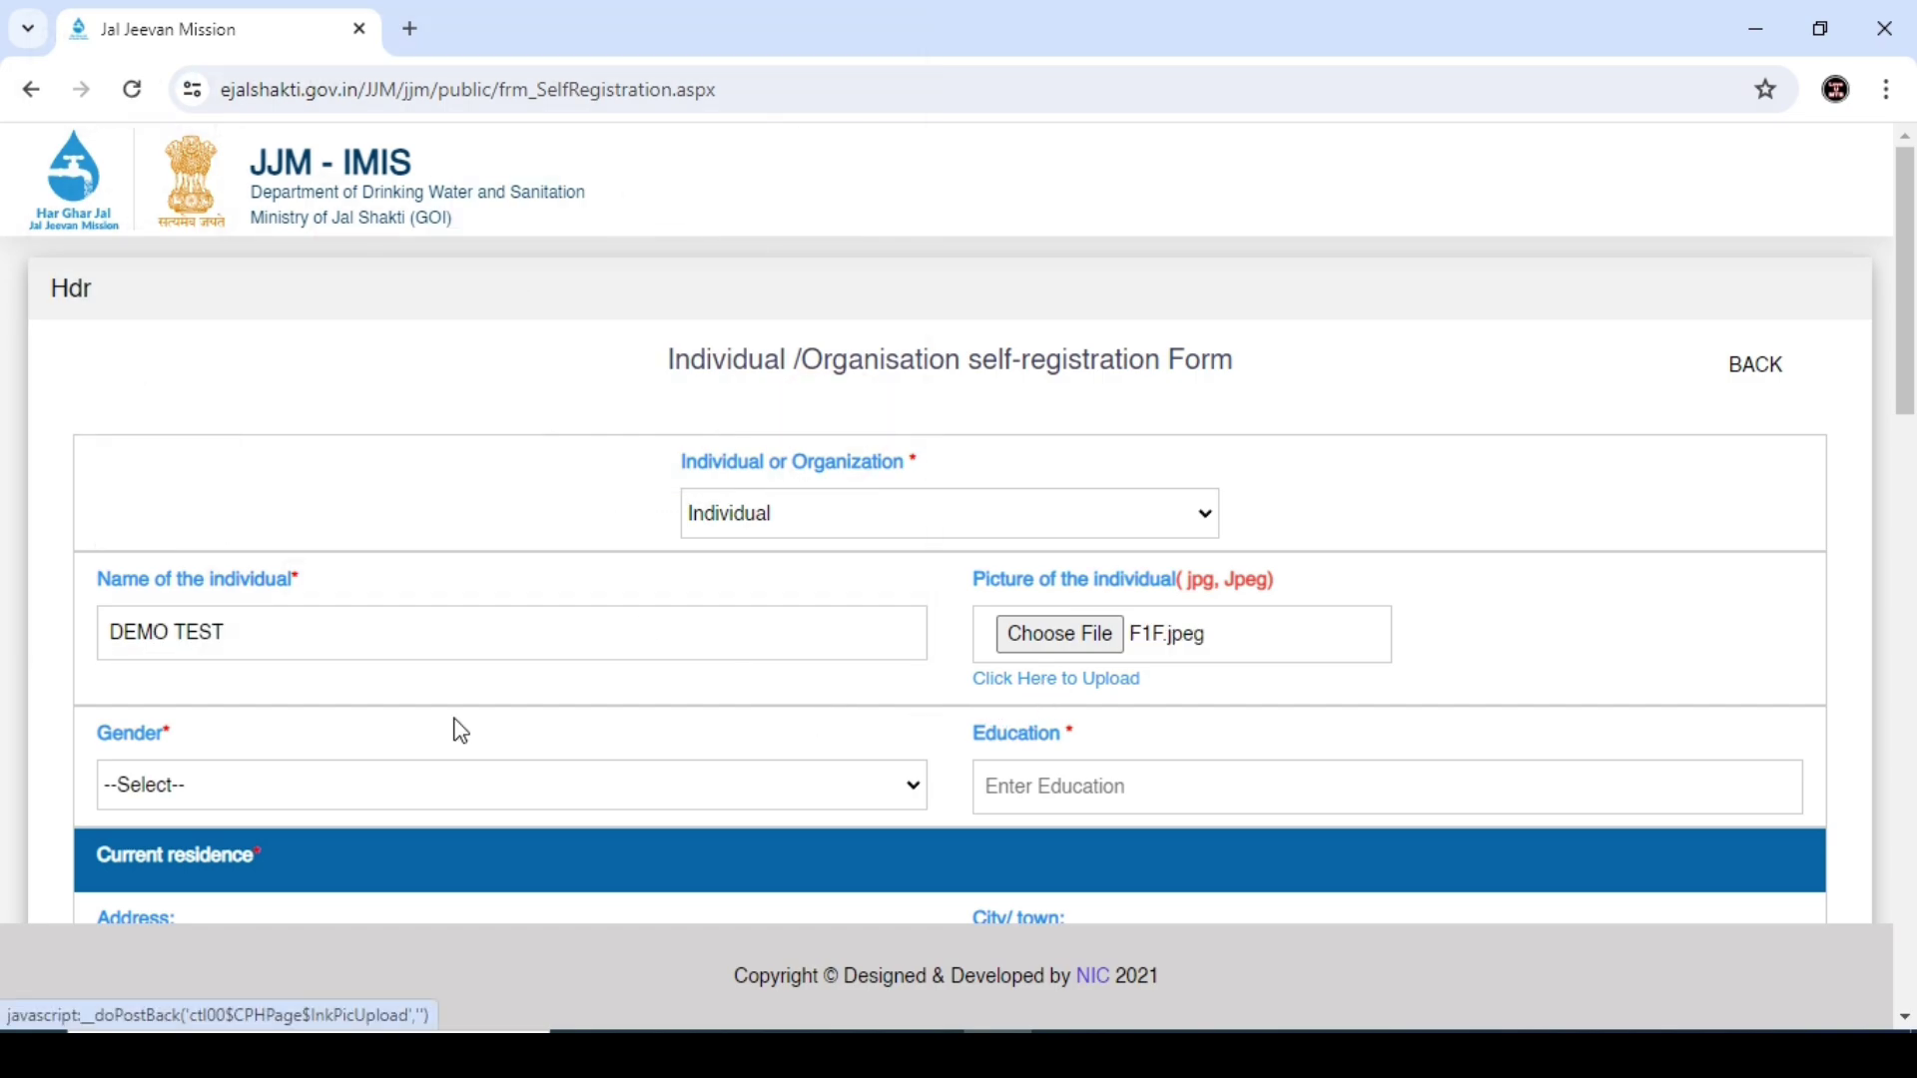
Step: Set the gender to Male and enter HS PASS as the education
scroll(262, 705, "down", 3)
left_click(275, 513)
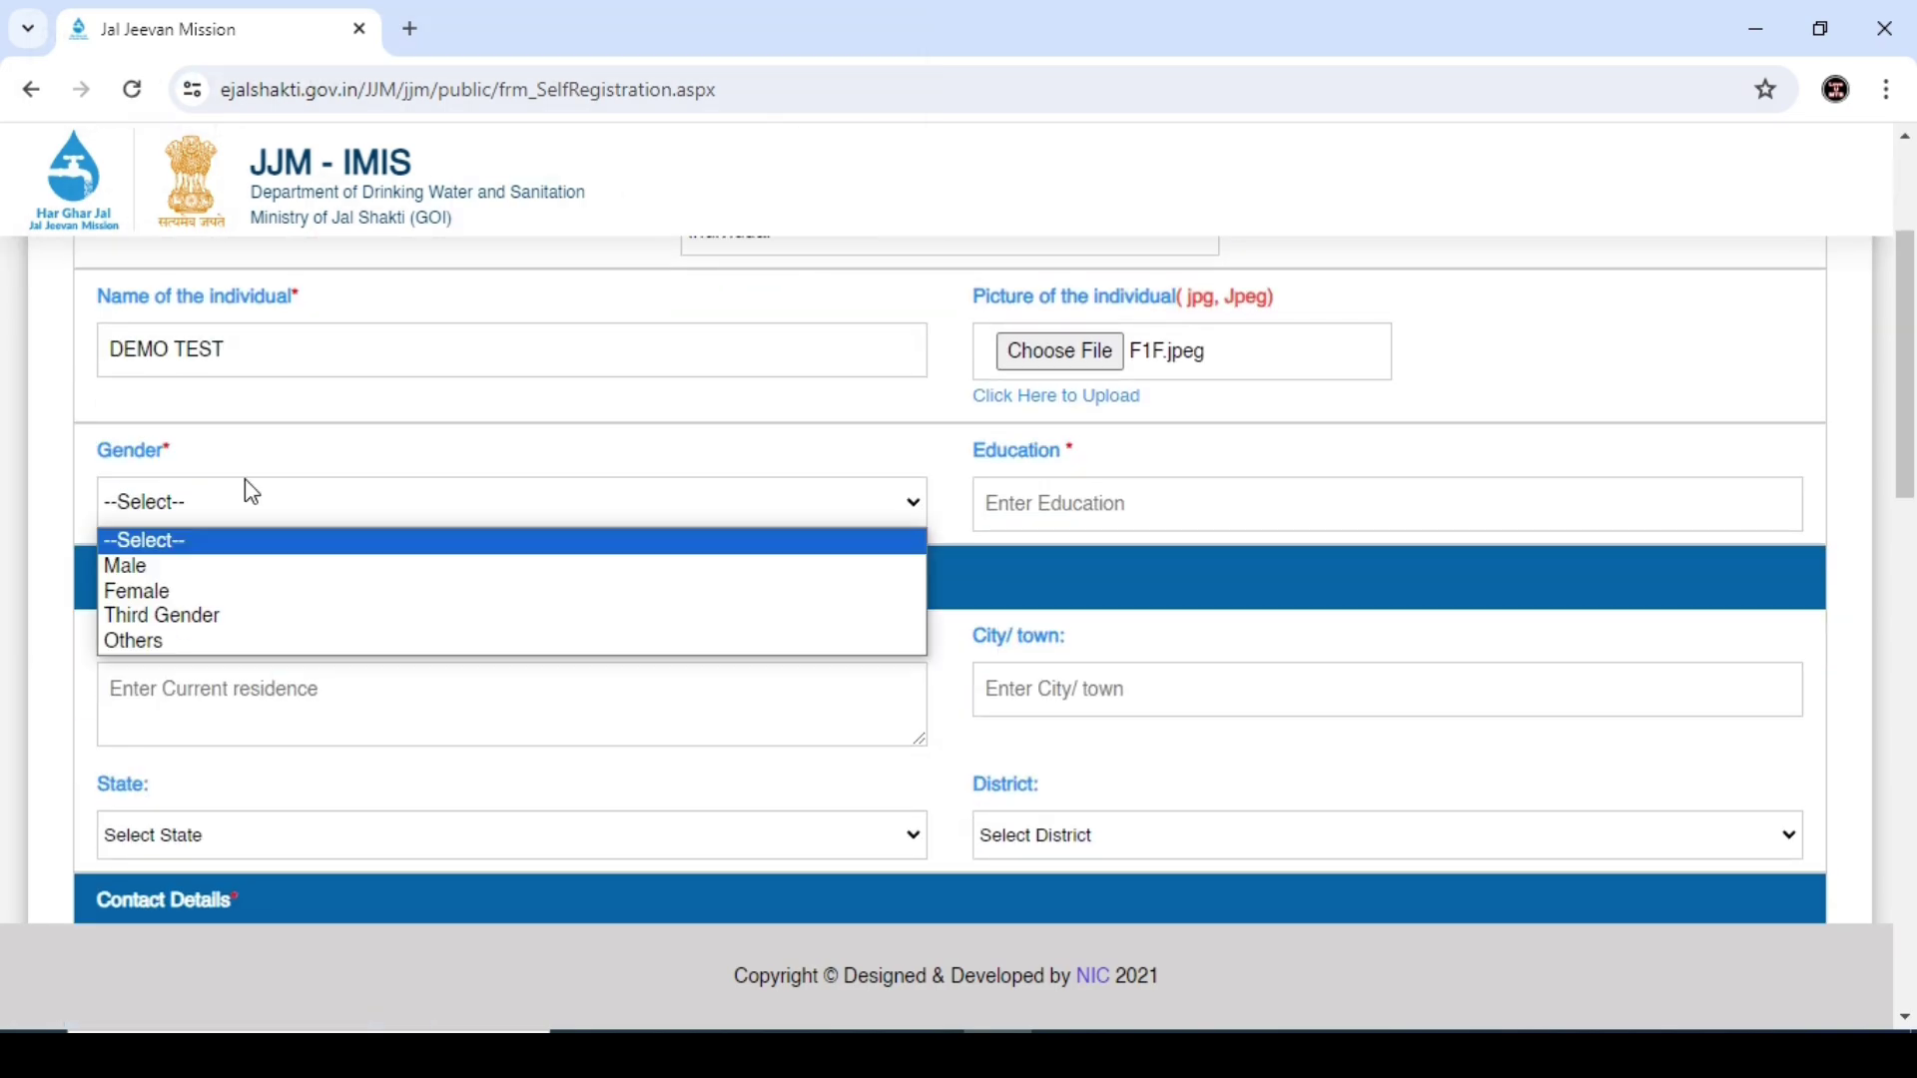
left_click(146, 565)
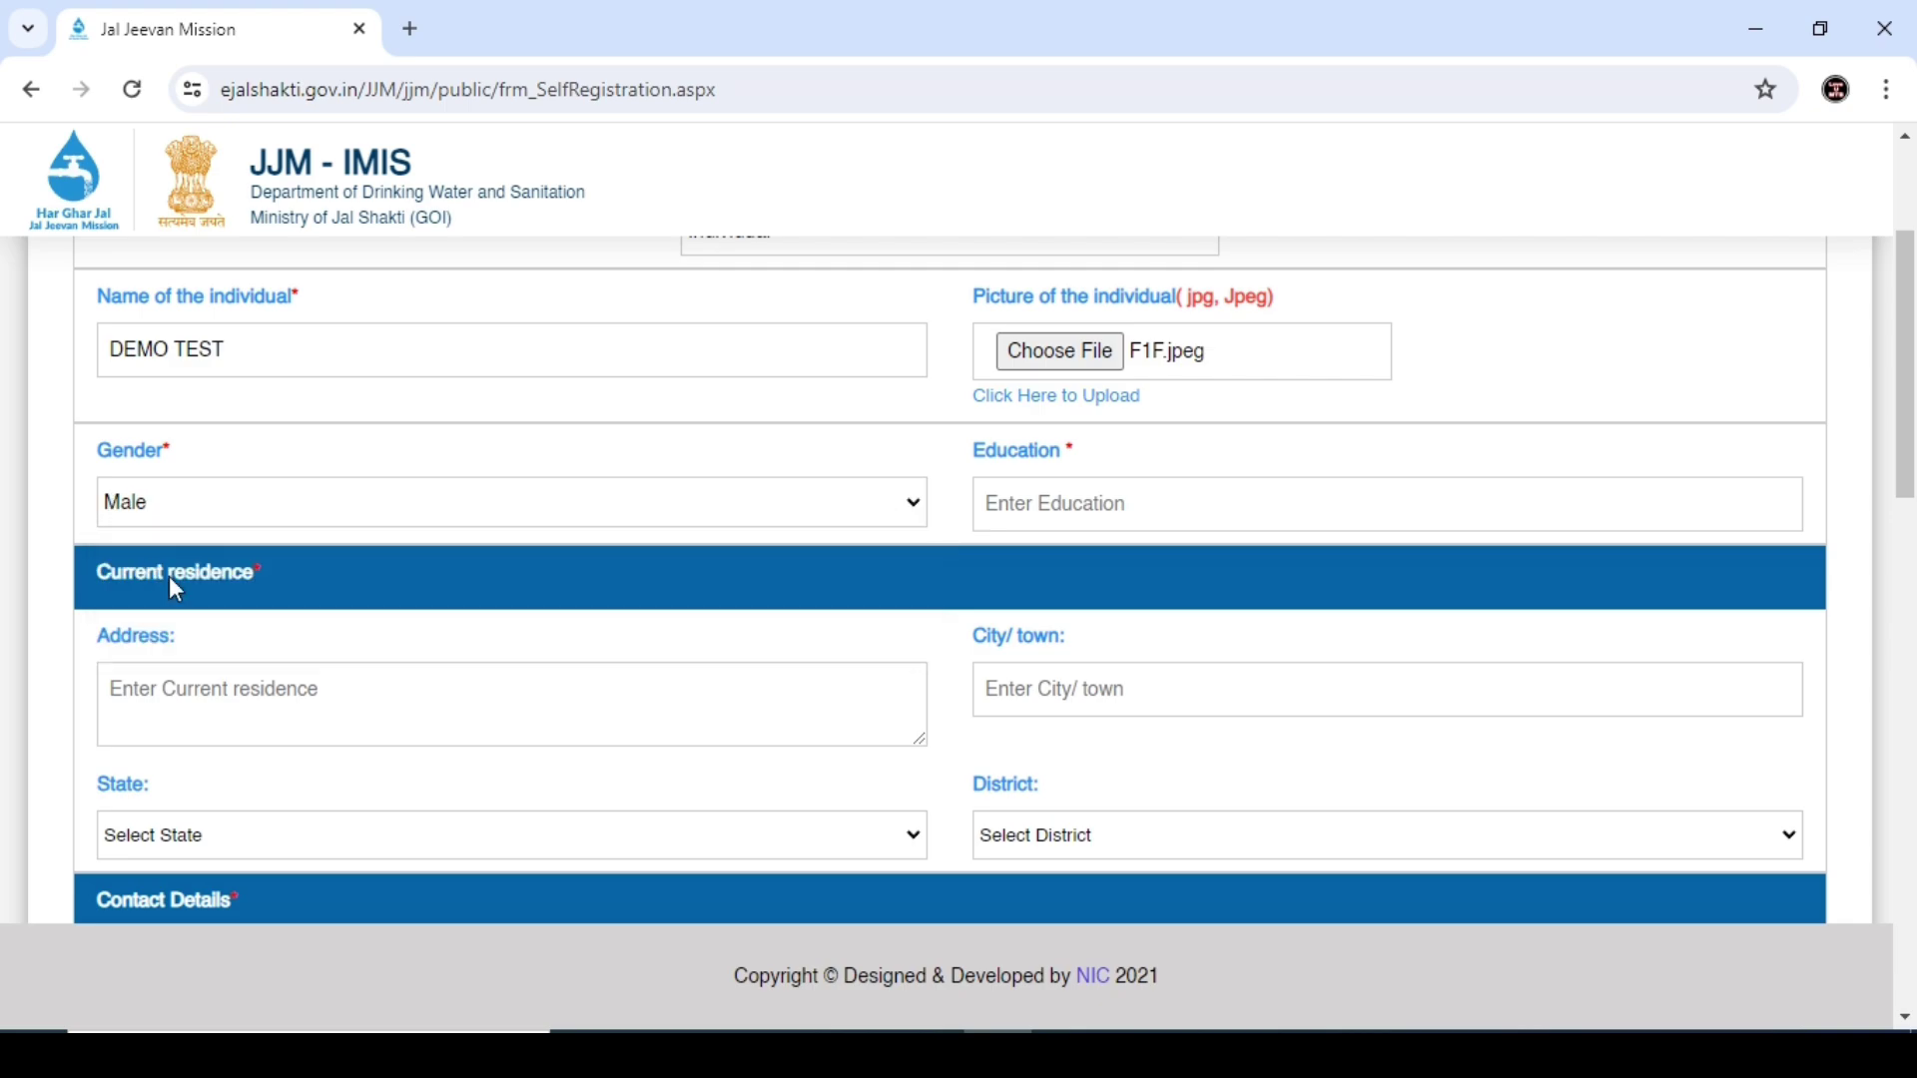
left_click(1044, 515)
type("G")
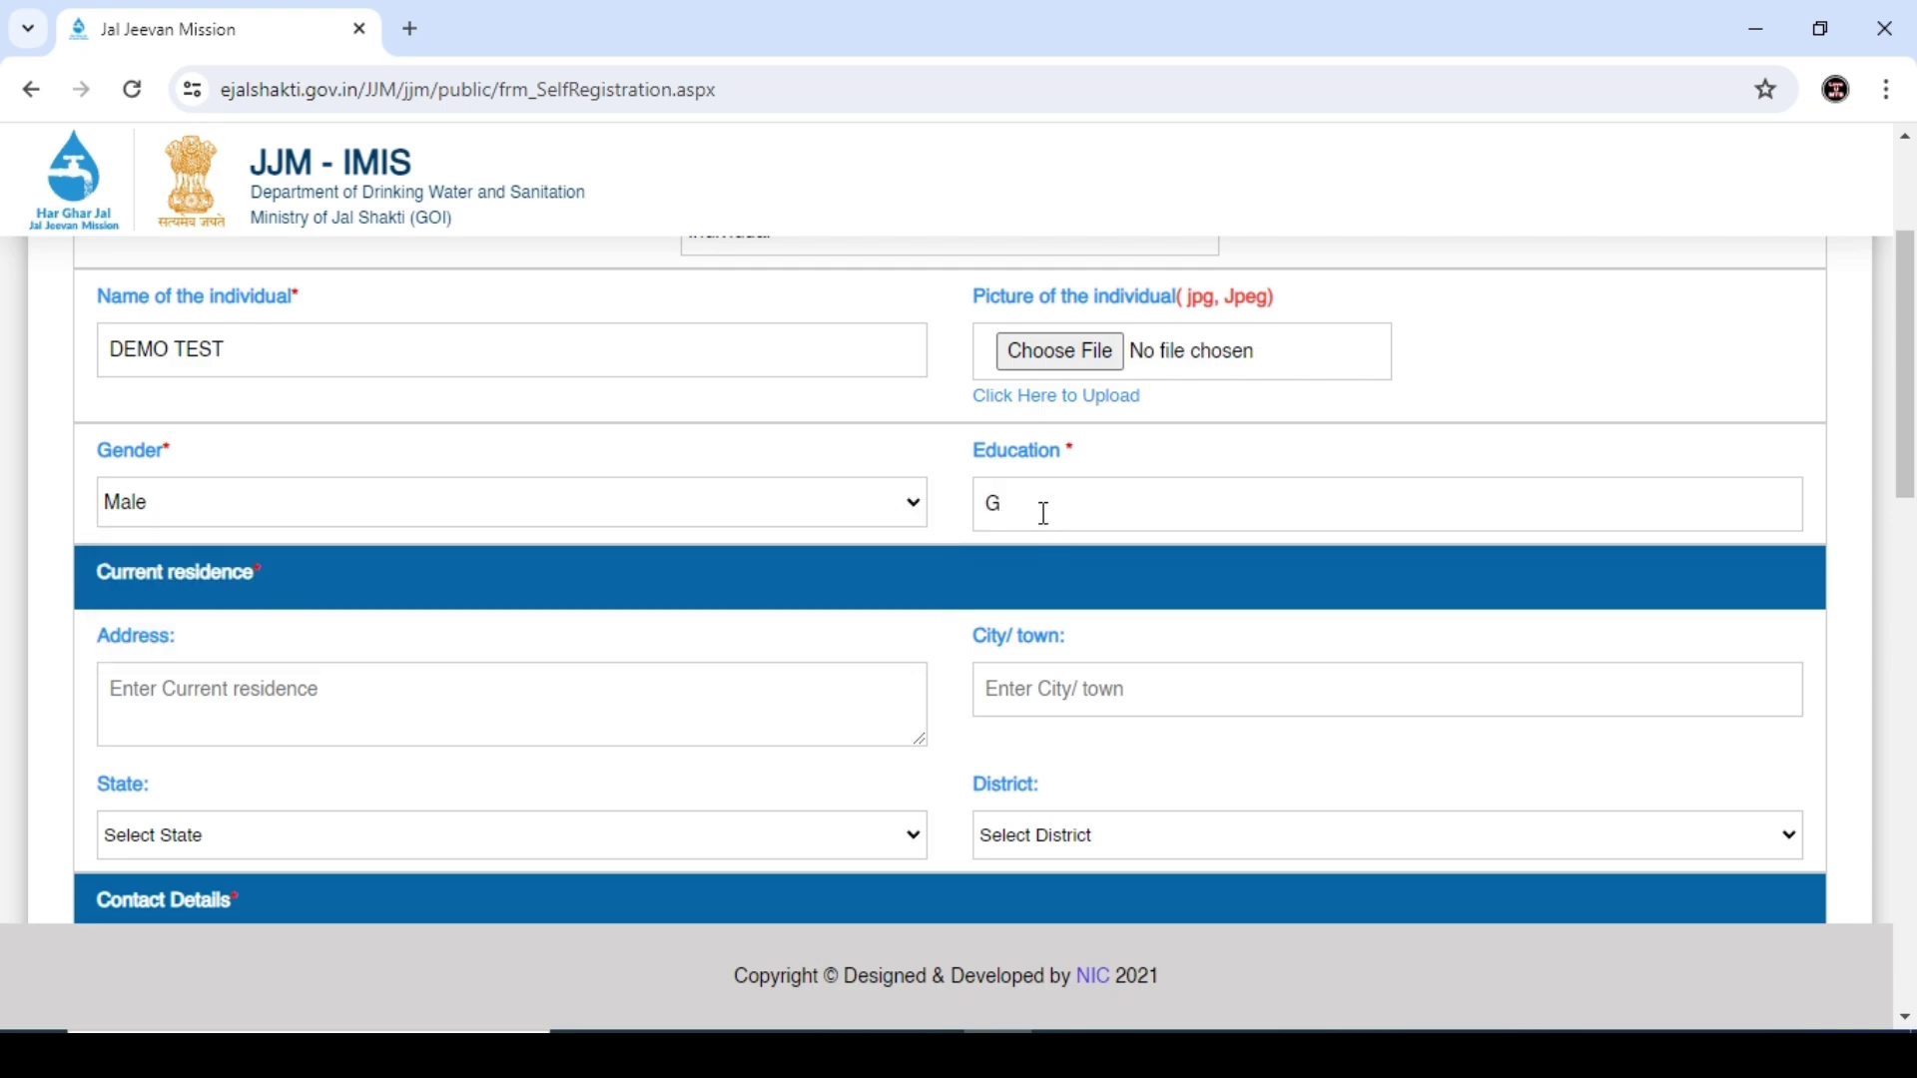
type("R")
key("BackSpace")
key("BackSpace")
type("HIGHER")
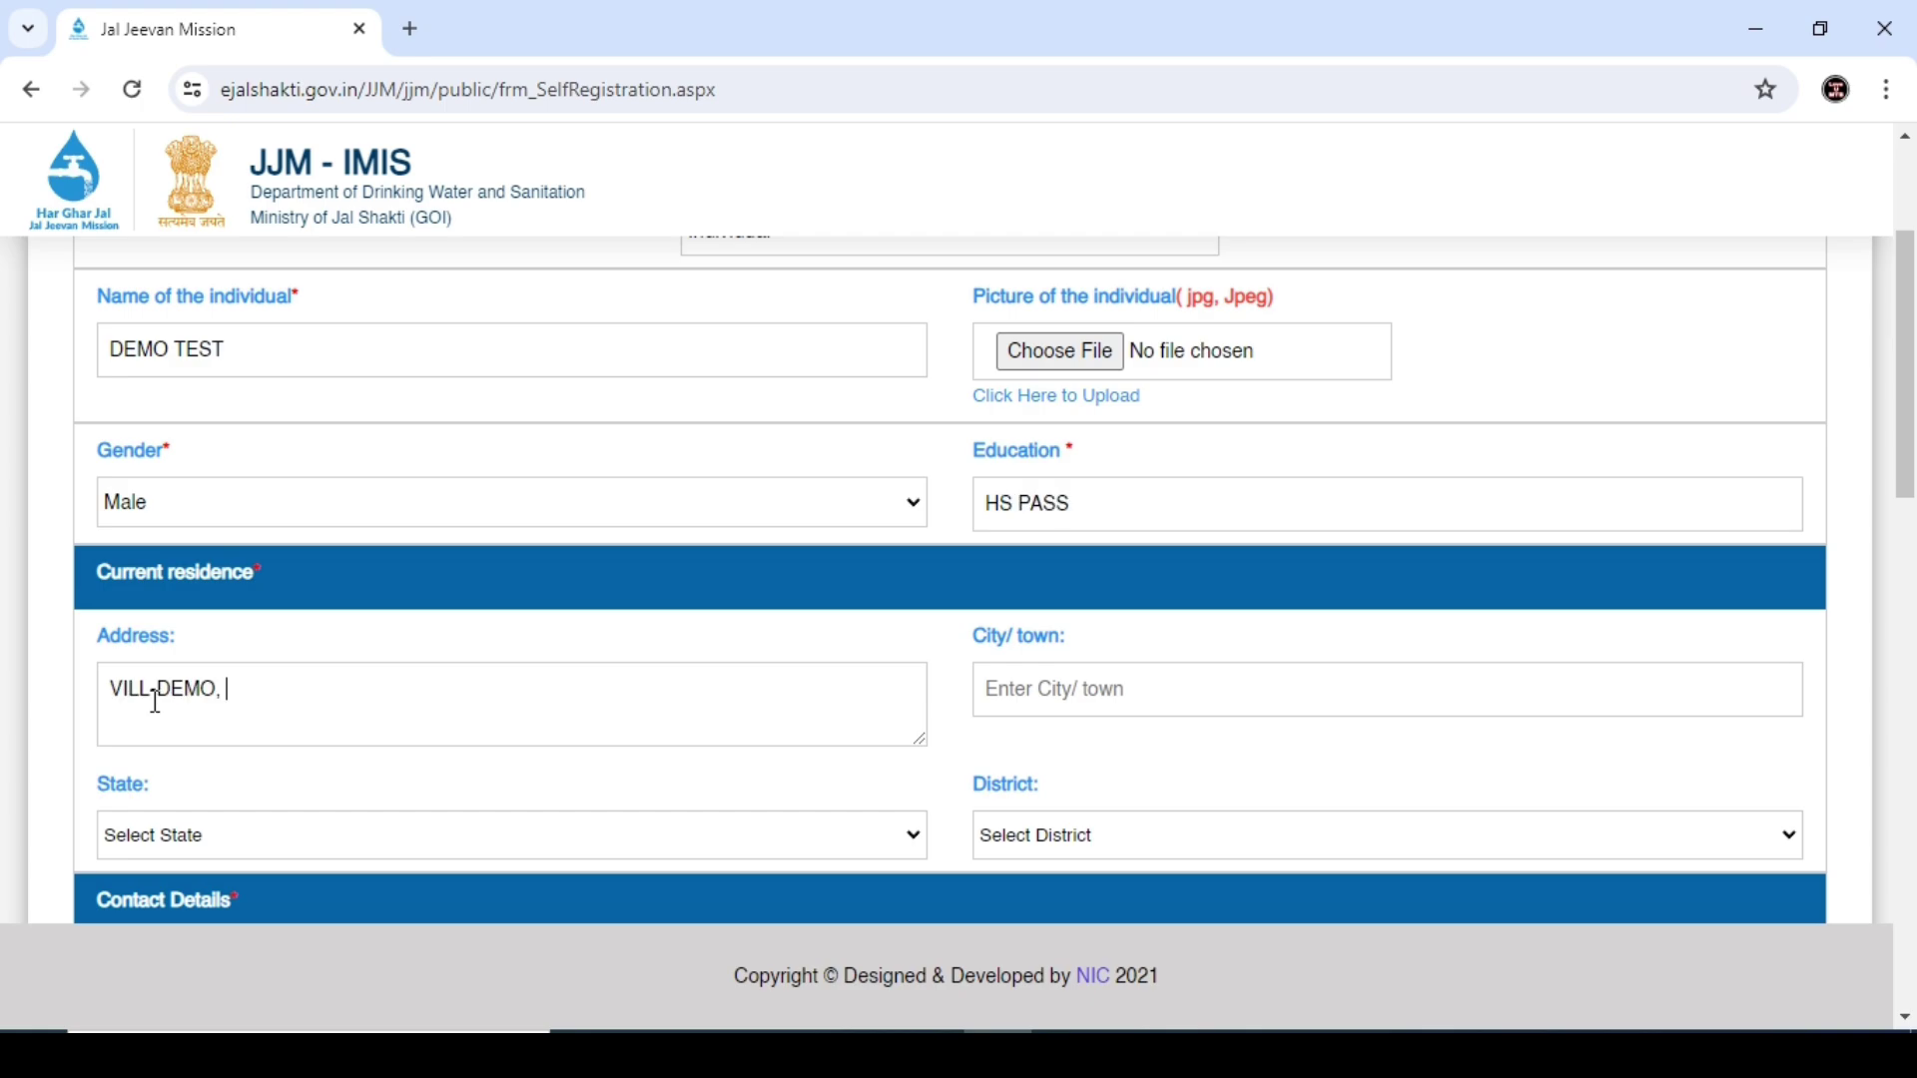
Step: Complete the current residence with the address, city DEMO, state West Bengal and district COOCHBEHAR
type("P.O-TEST, P.S-DEMO, DIST-DEMO")
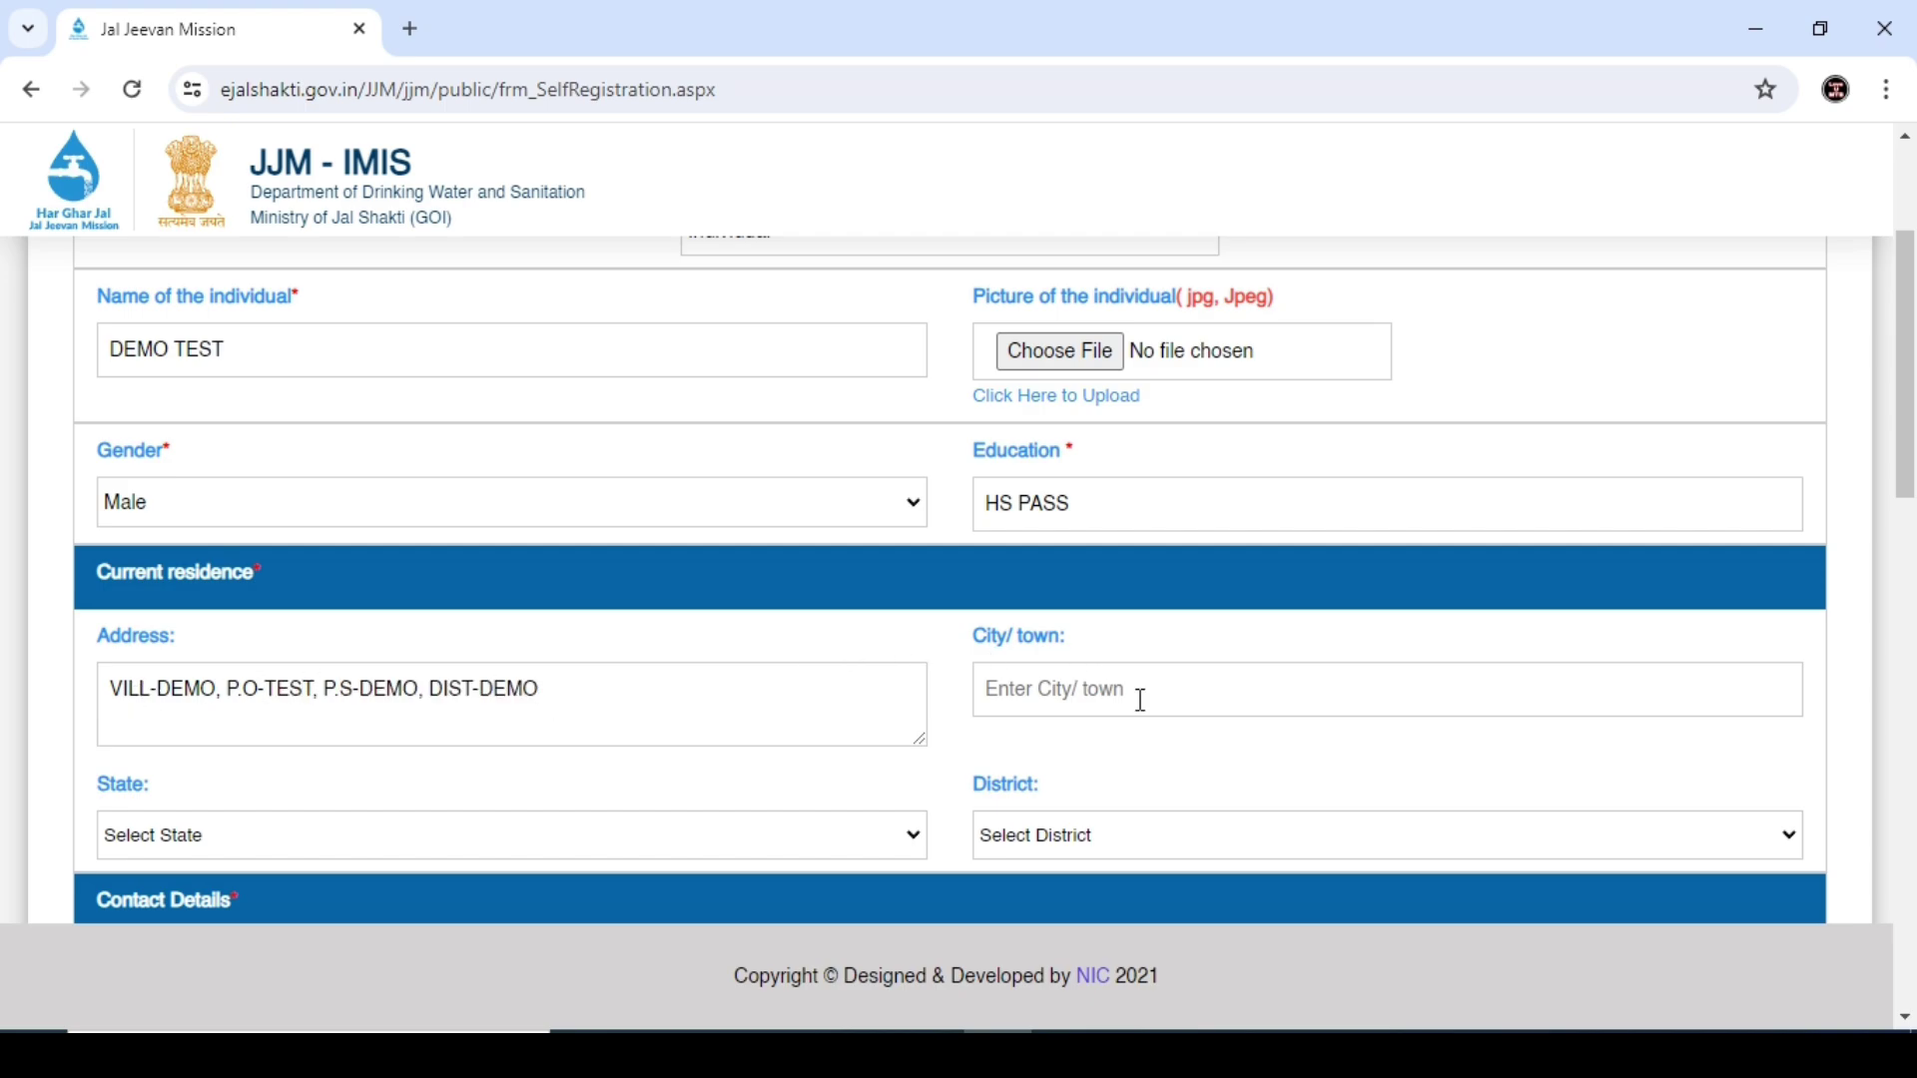
left_click(1108, 700)
type("DEMO")
left_click(219, 821)
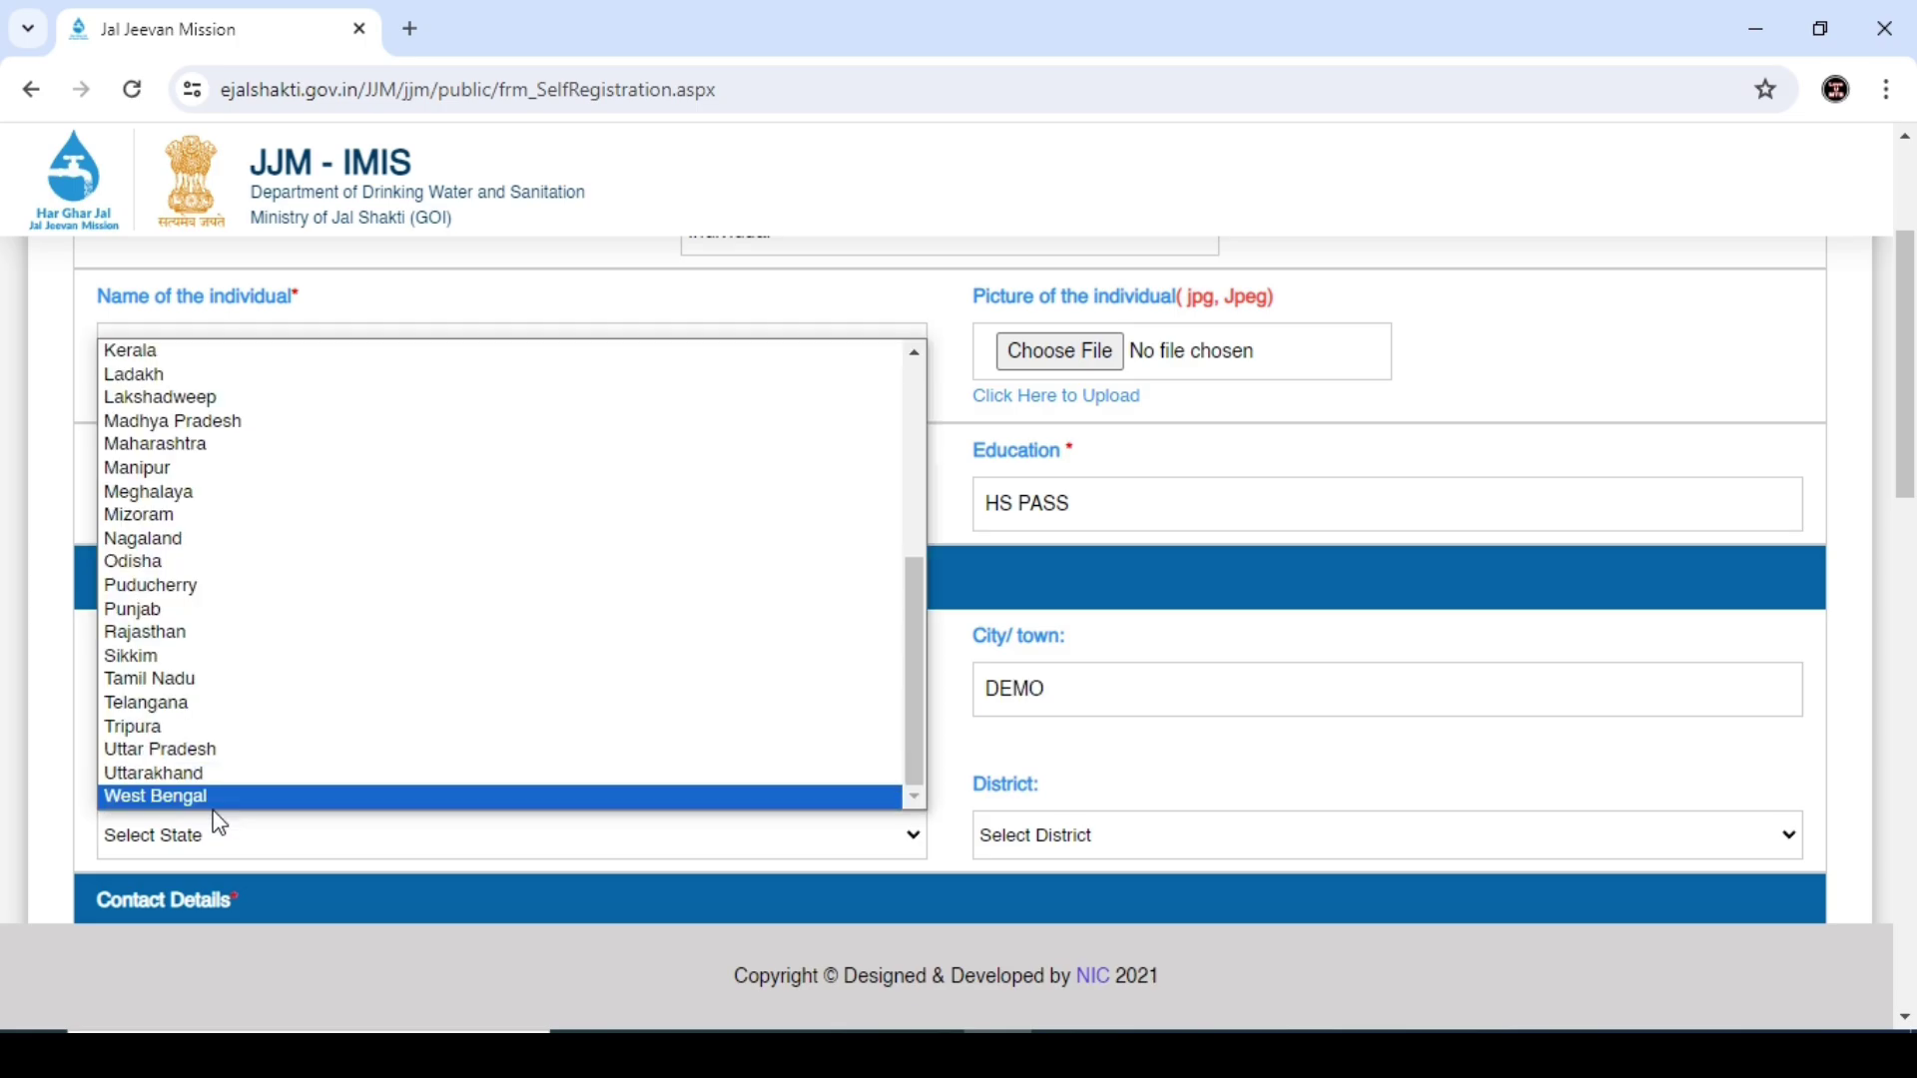
left_click(219, 805)
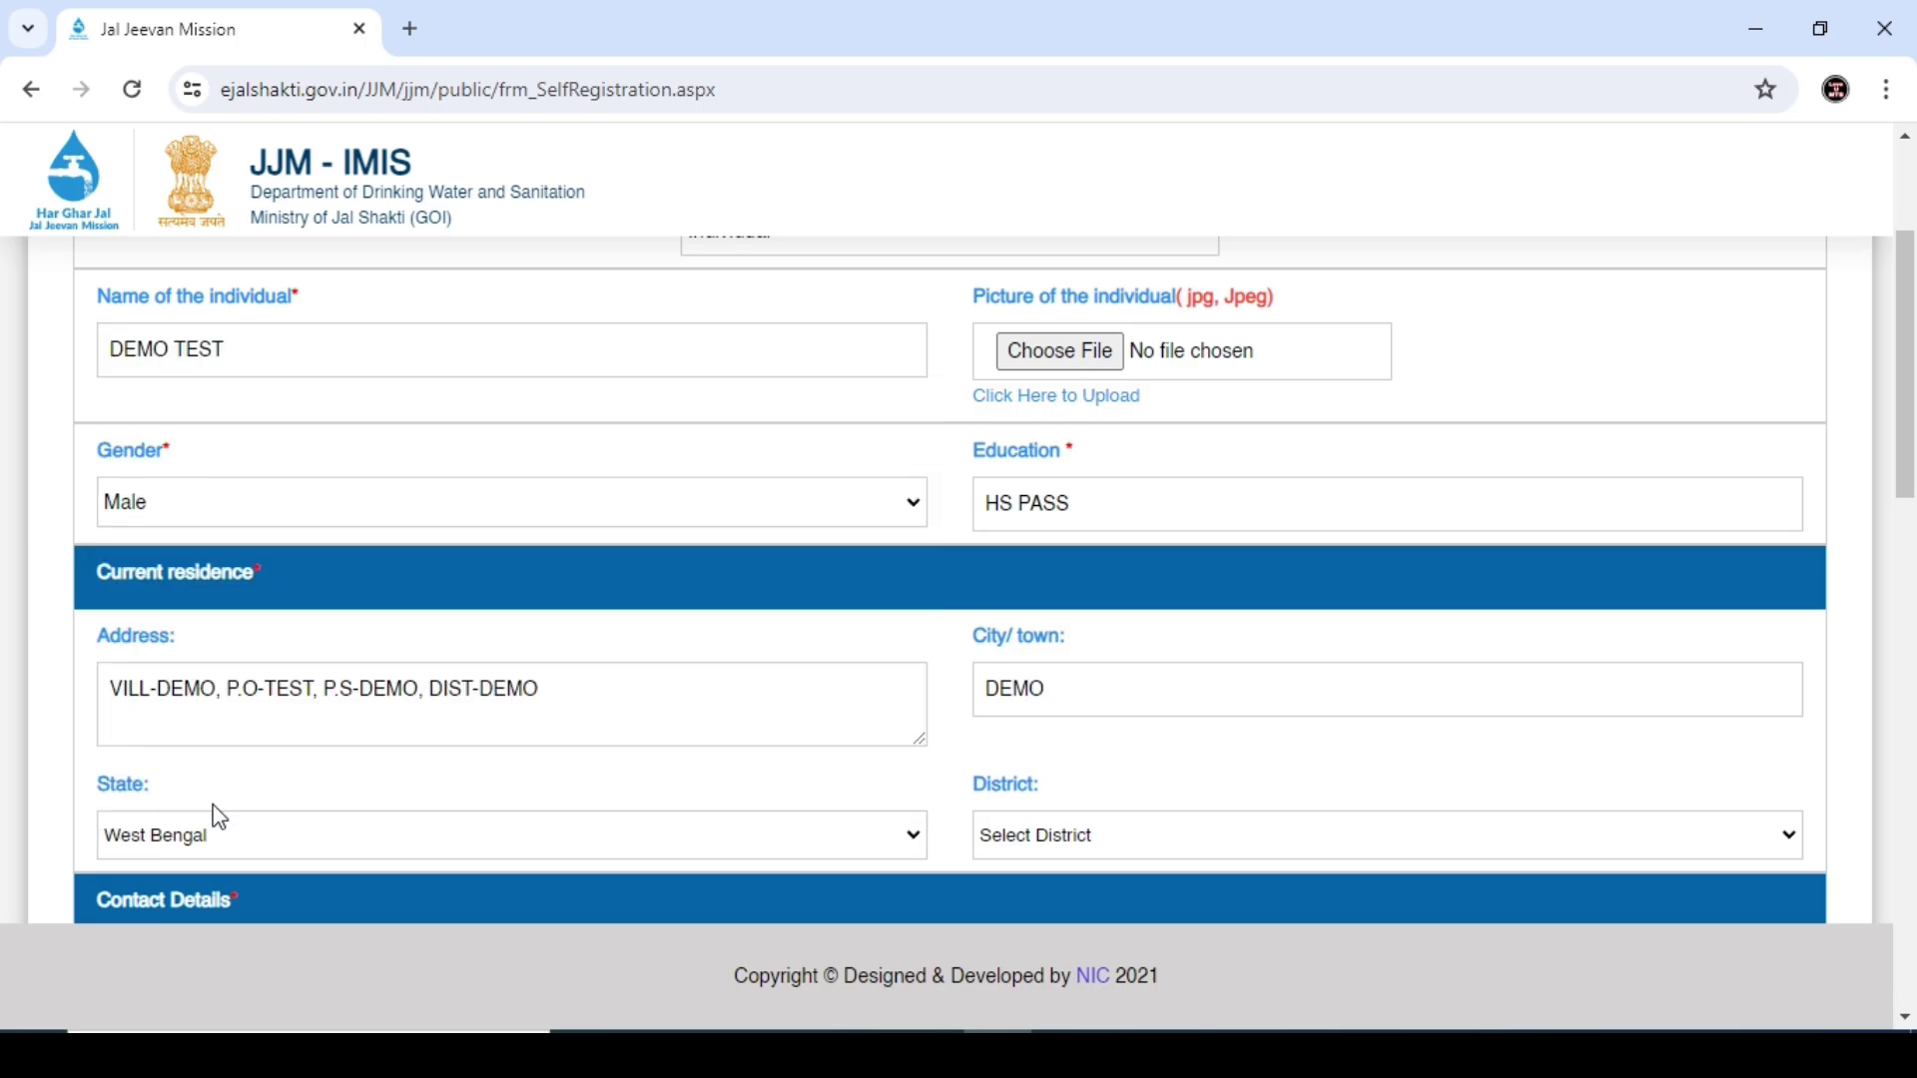
left_click(1034, 836)
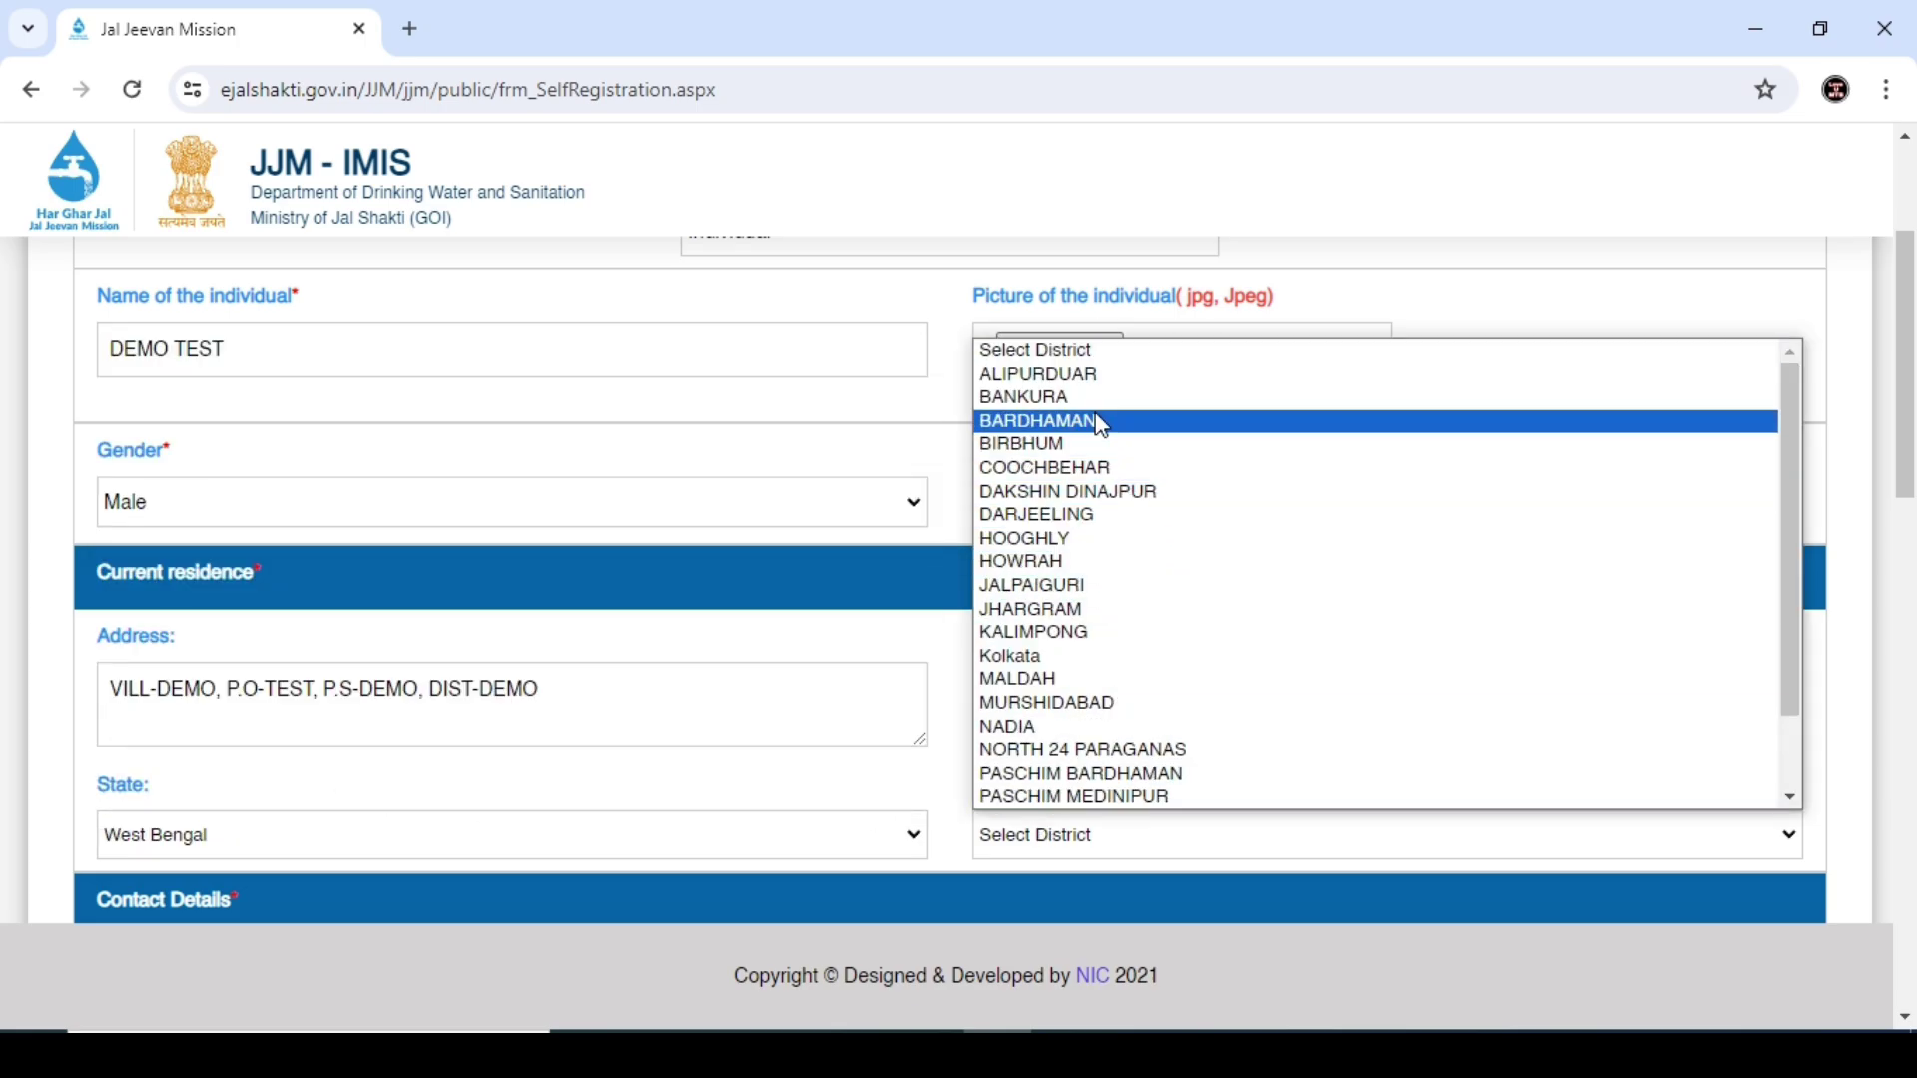
left_click(1044, 467)
Step: Enter the mobile number in the contact details and request the OTP
scroll(1044, 467, "down", 5)
left_click(178, 443)
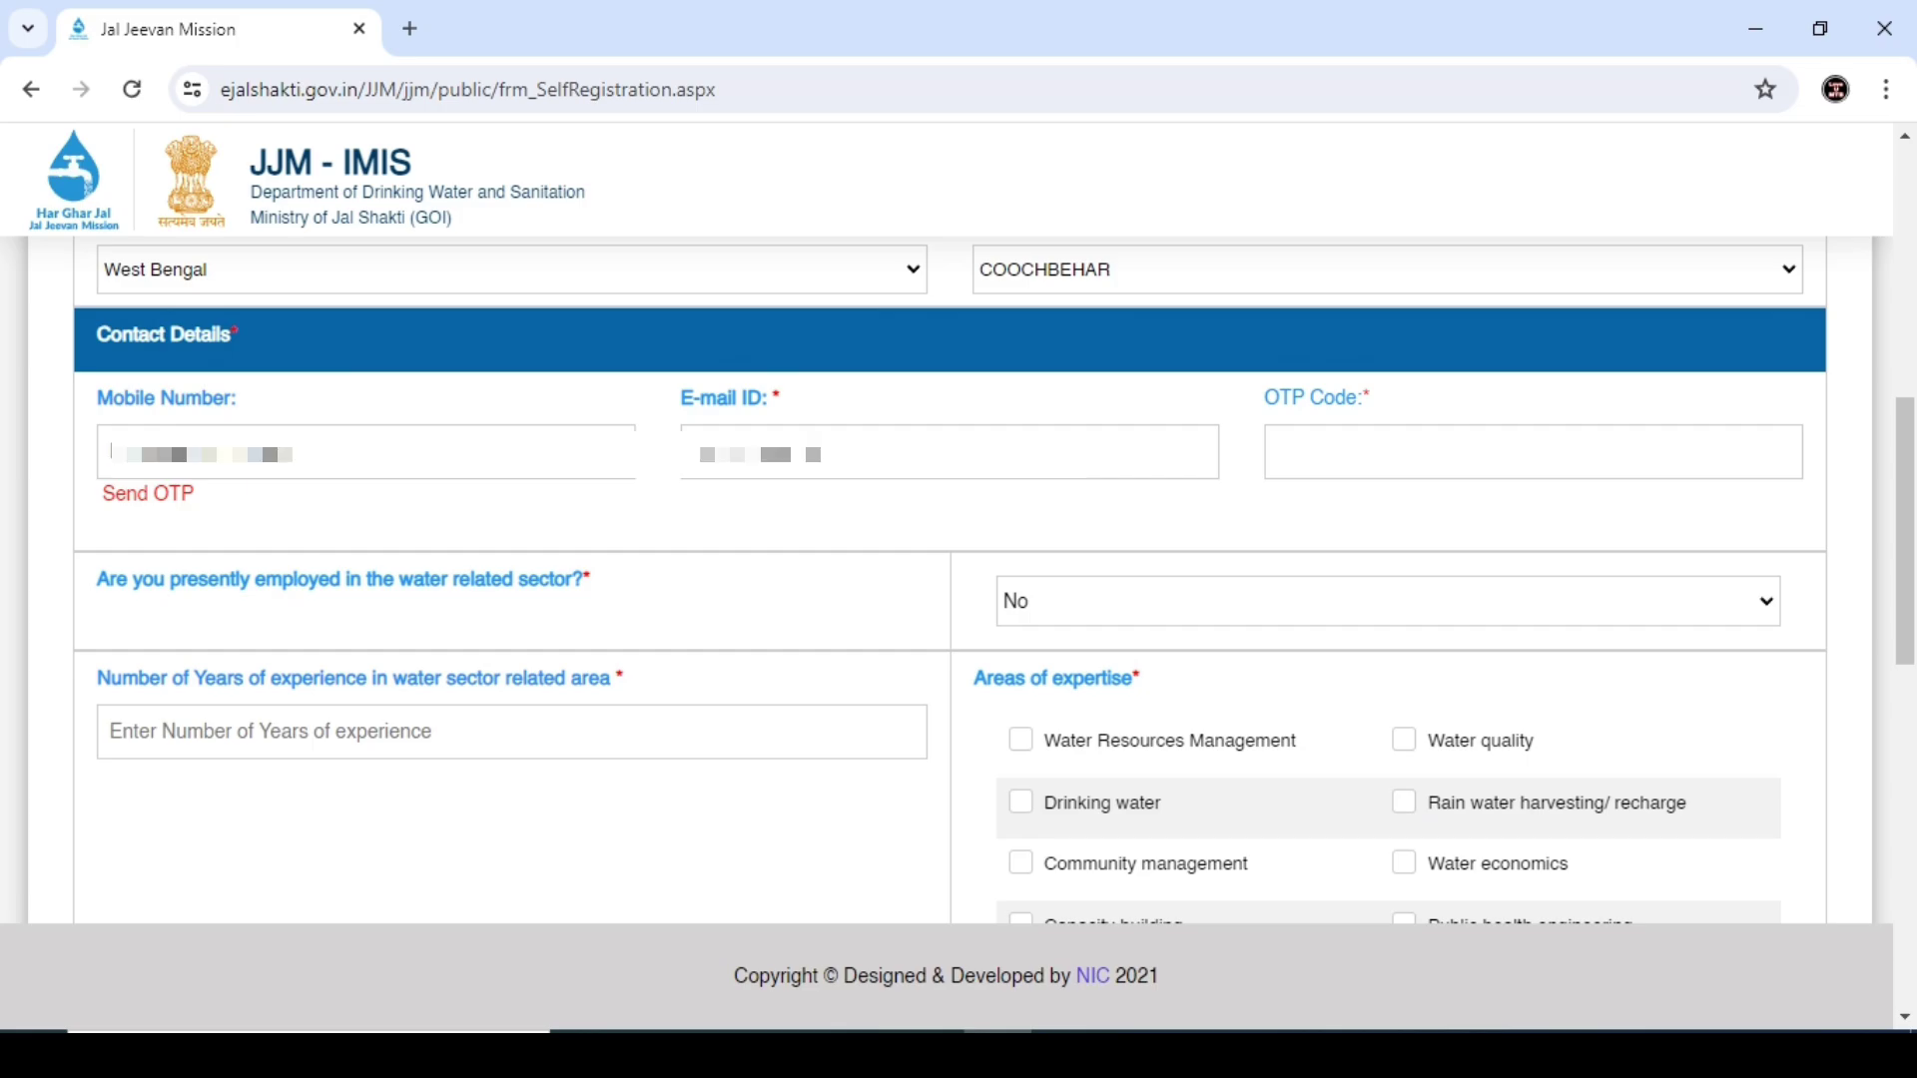
type("8***")
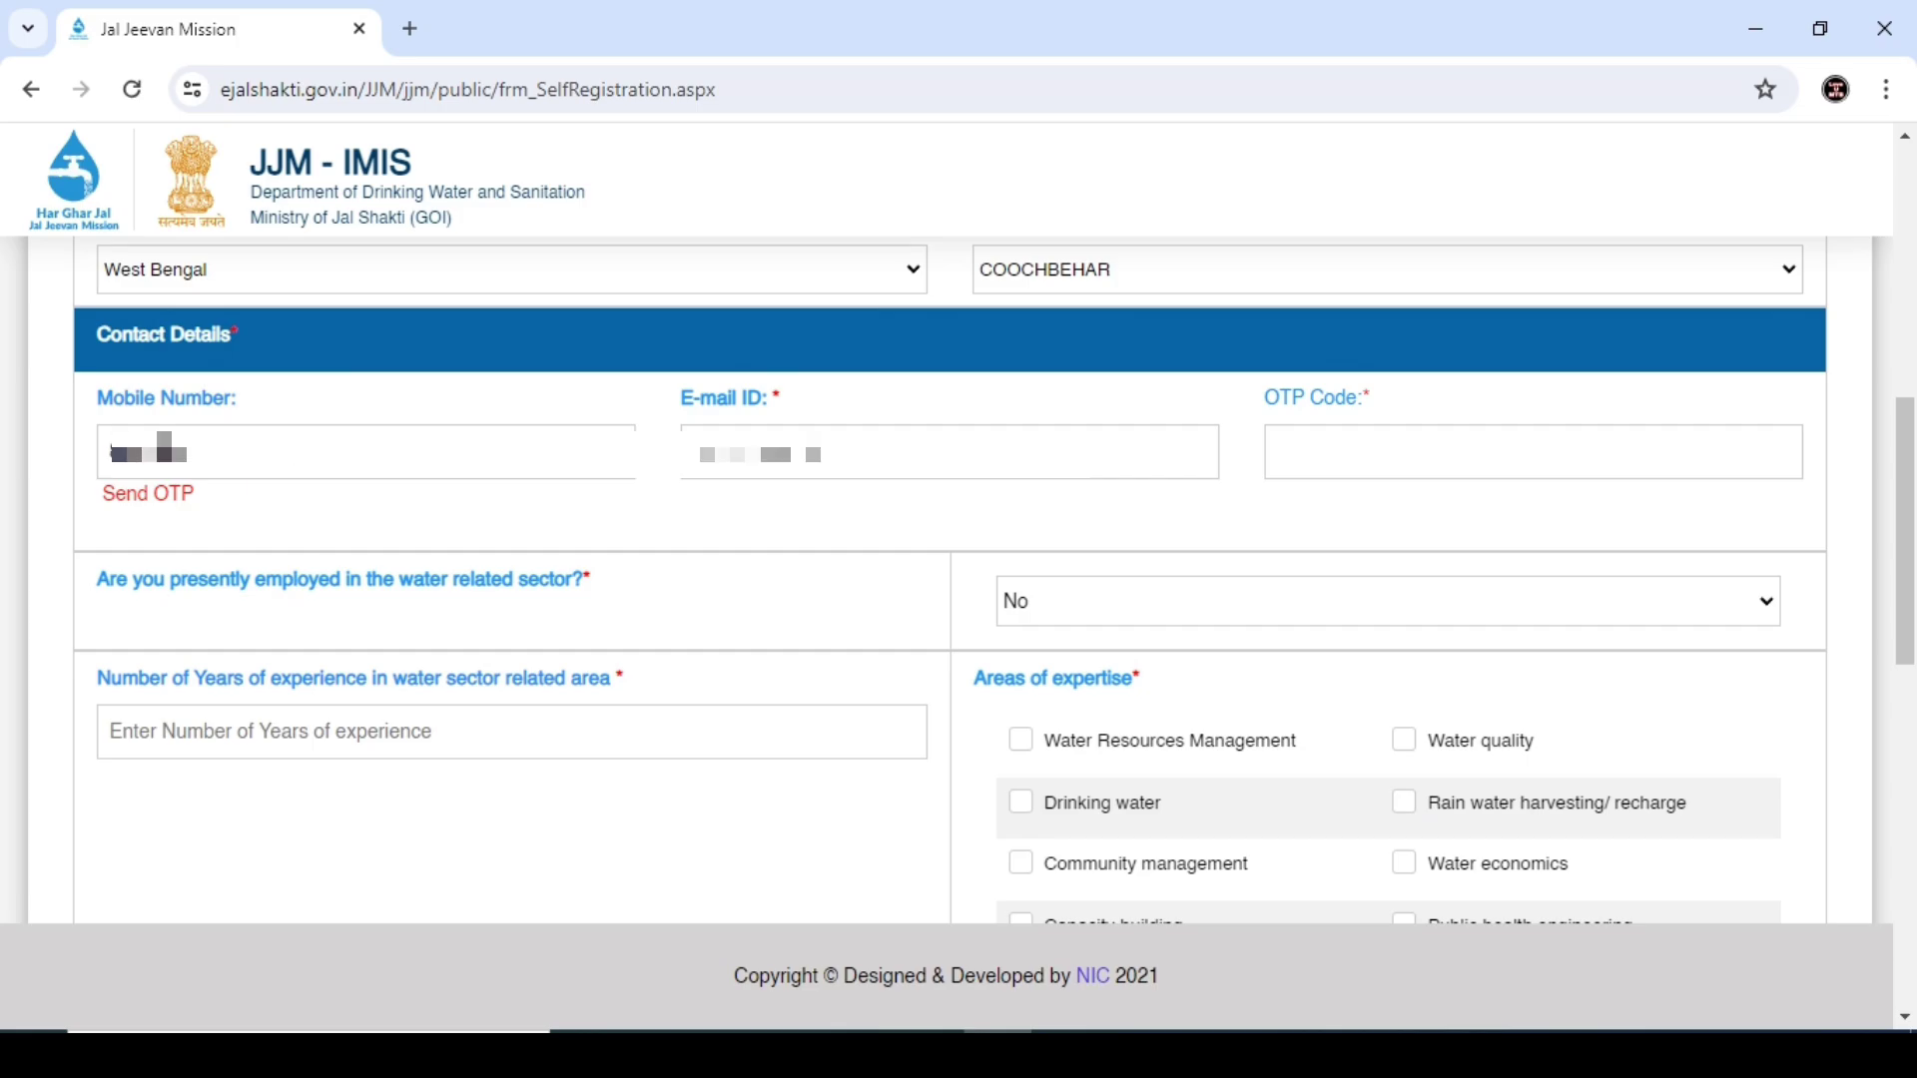
type("****")
left_click(133, 514)
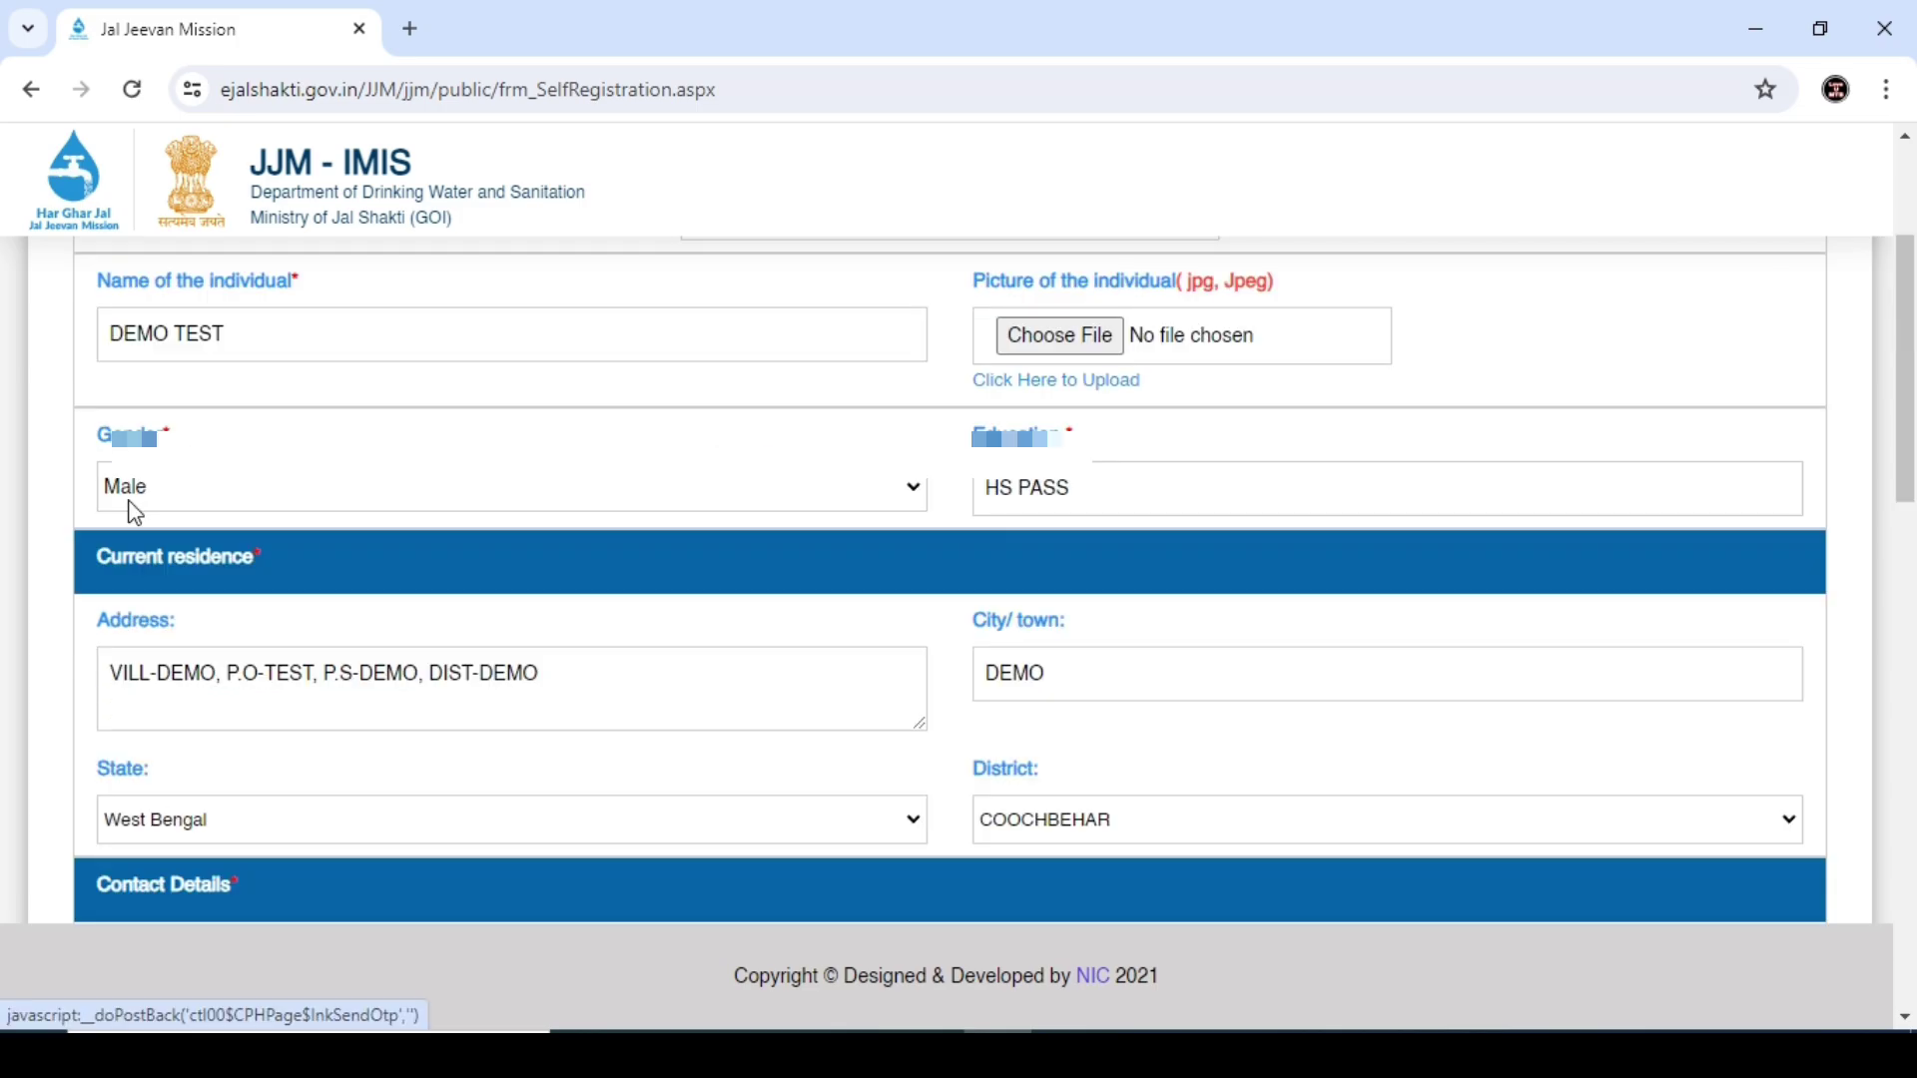
scroll(959, 579, "down", 6)
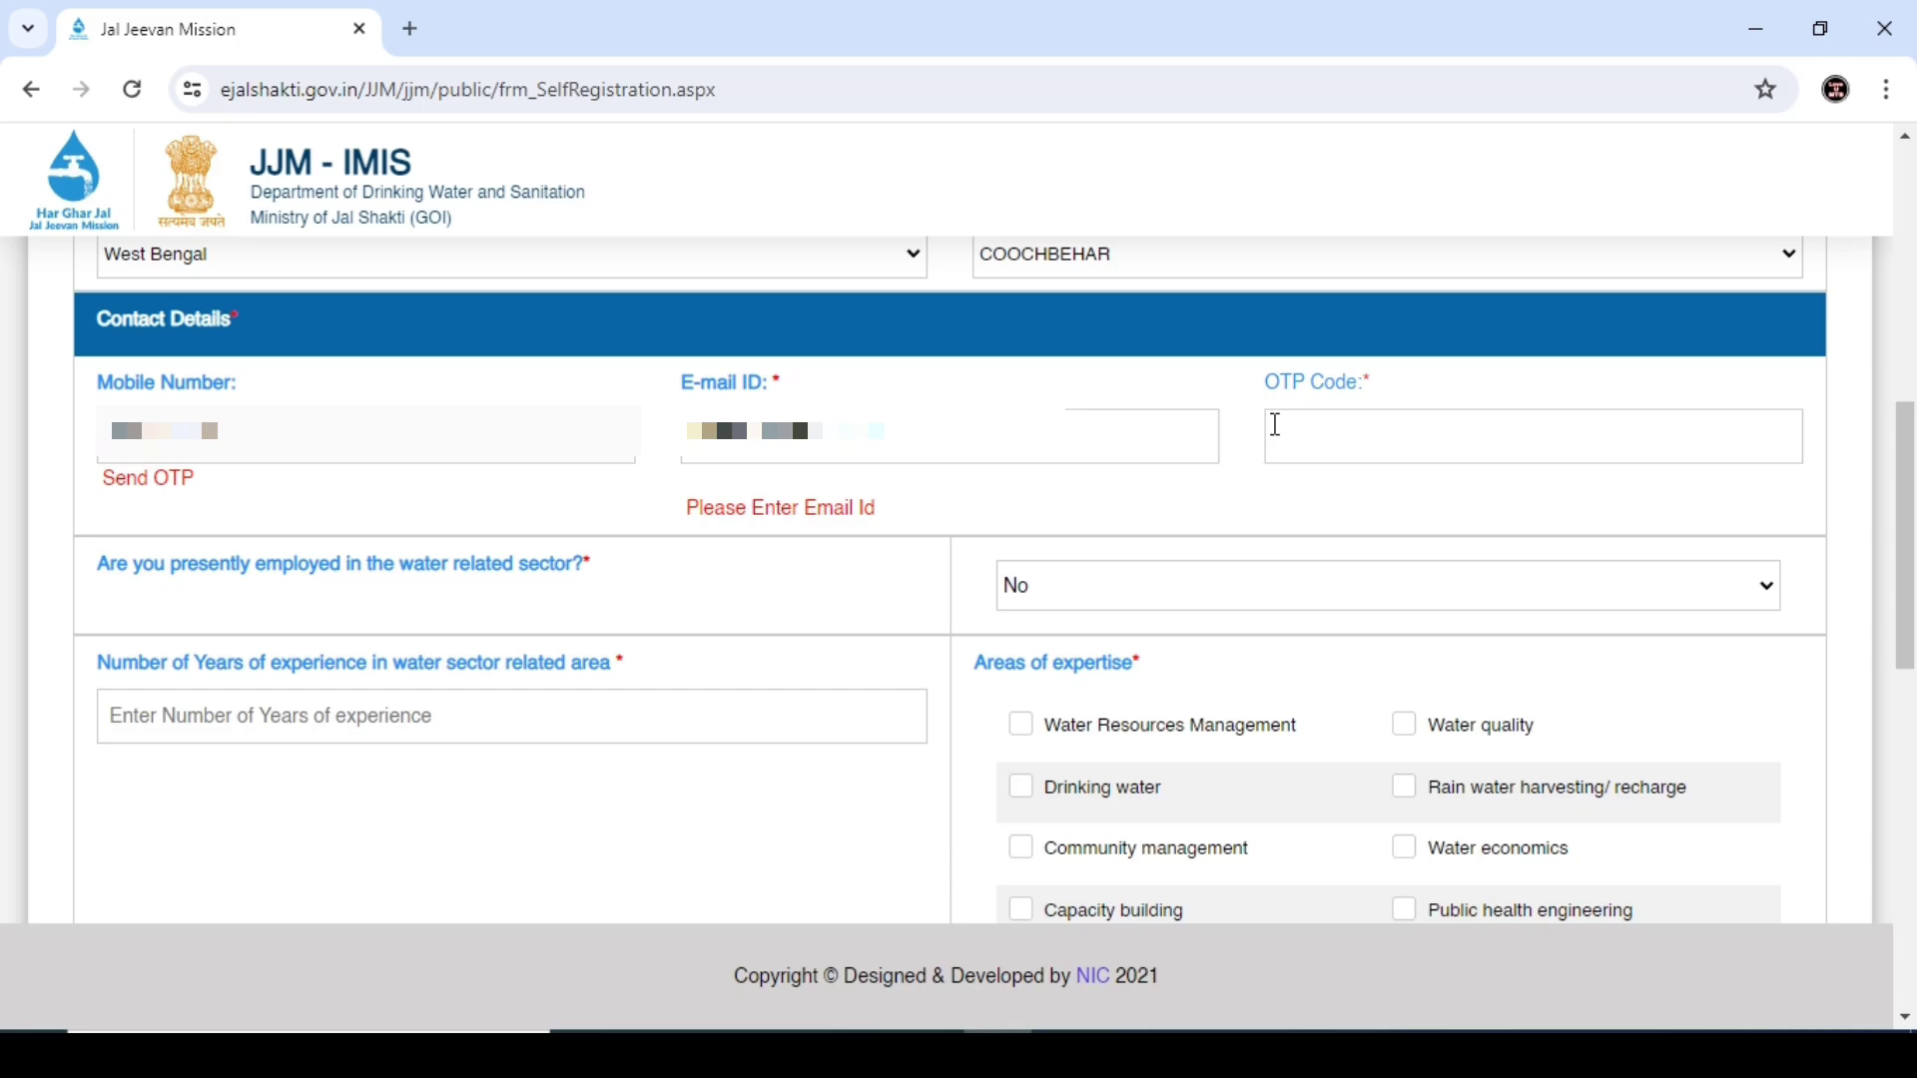
Step: Answer Yes to being presently employed in the water sector to reveal the employer fields, and set the answer back to No
scroll(673, 426, "down", 3)
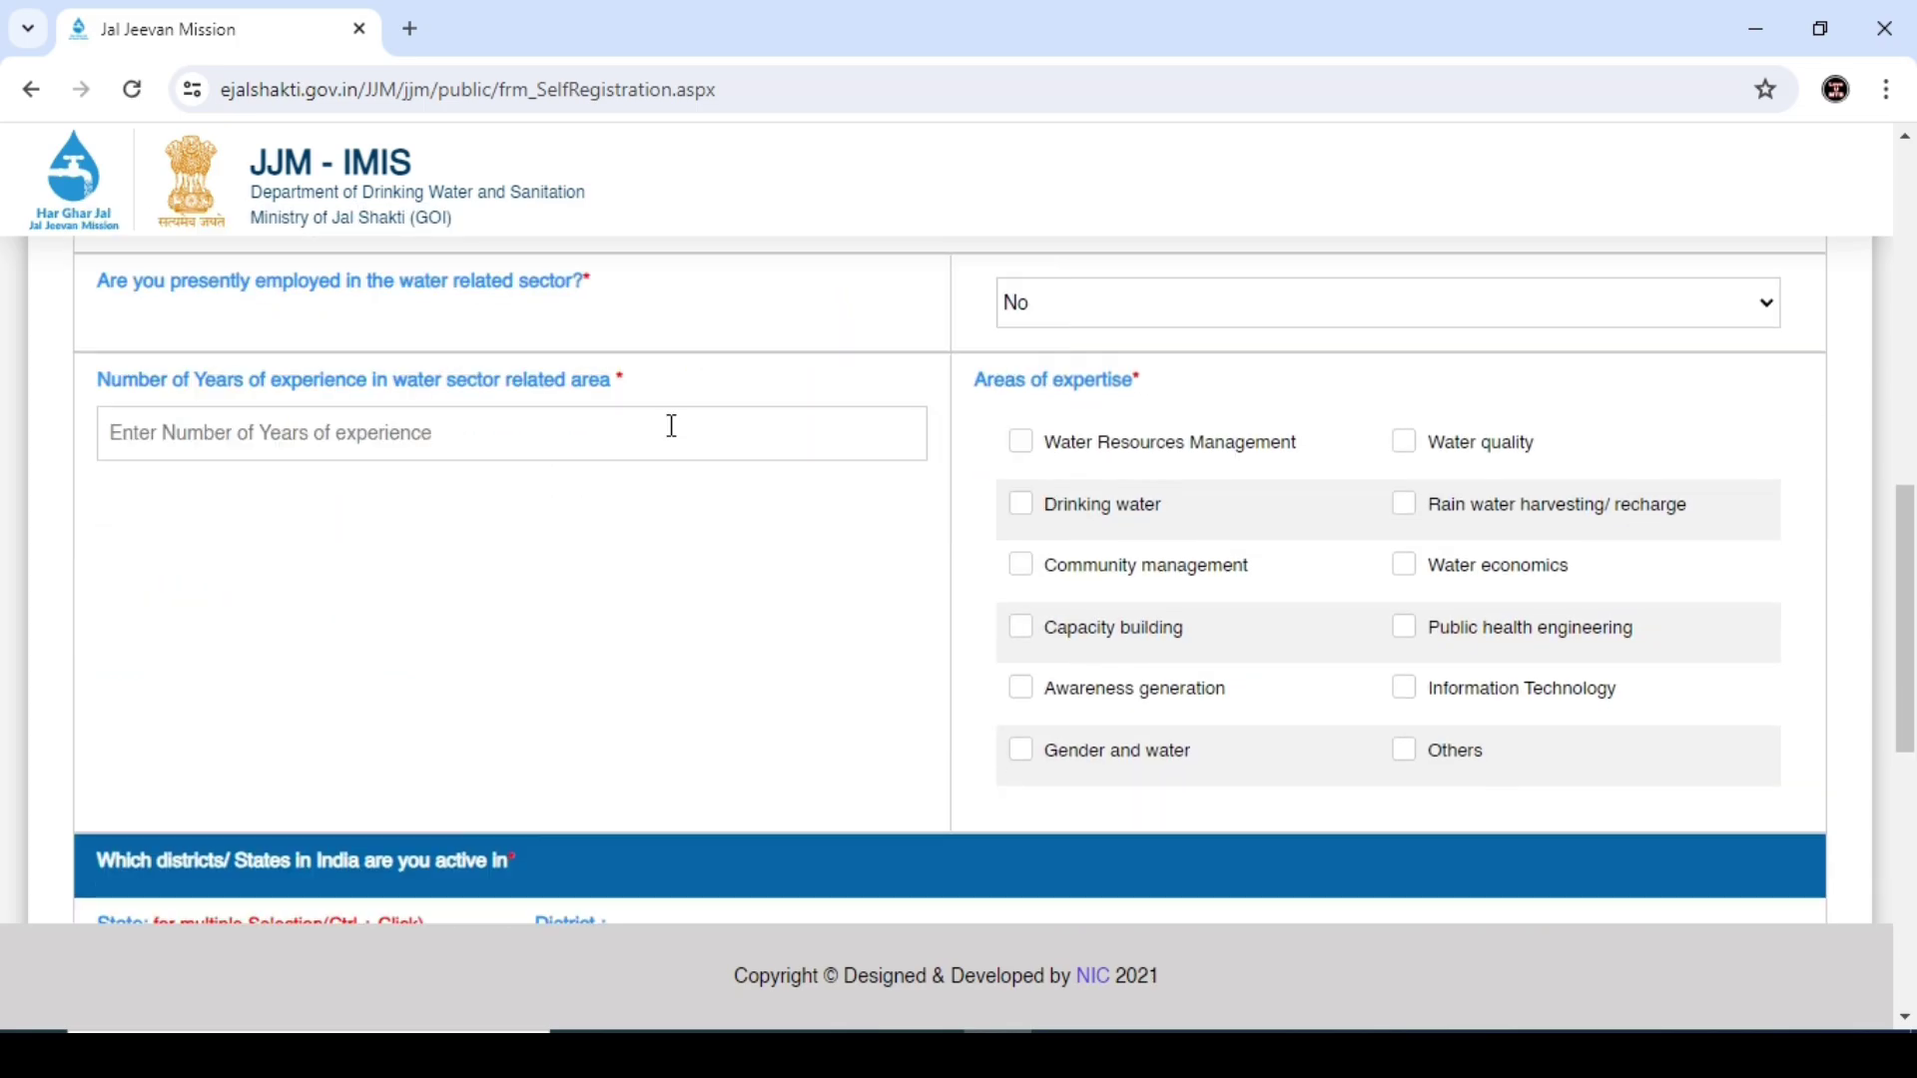
left_click_drag(97, 284, 620, 296)
left_click(635, 298)
left_click(1099, 318)
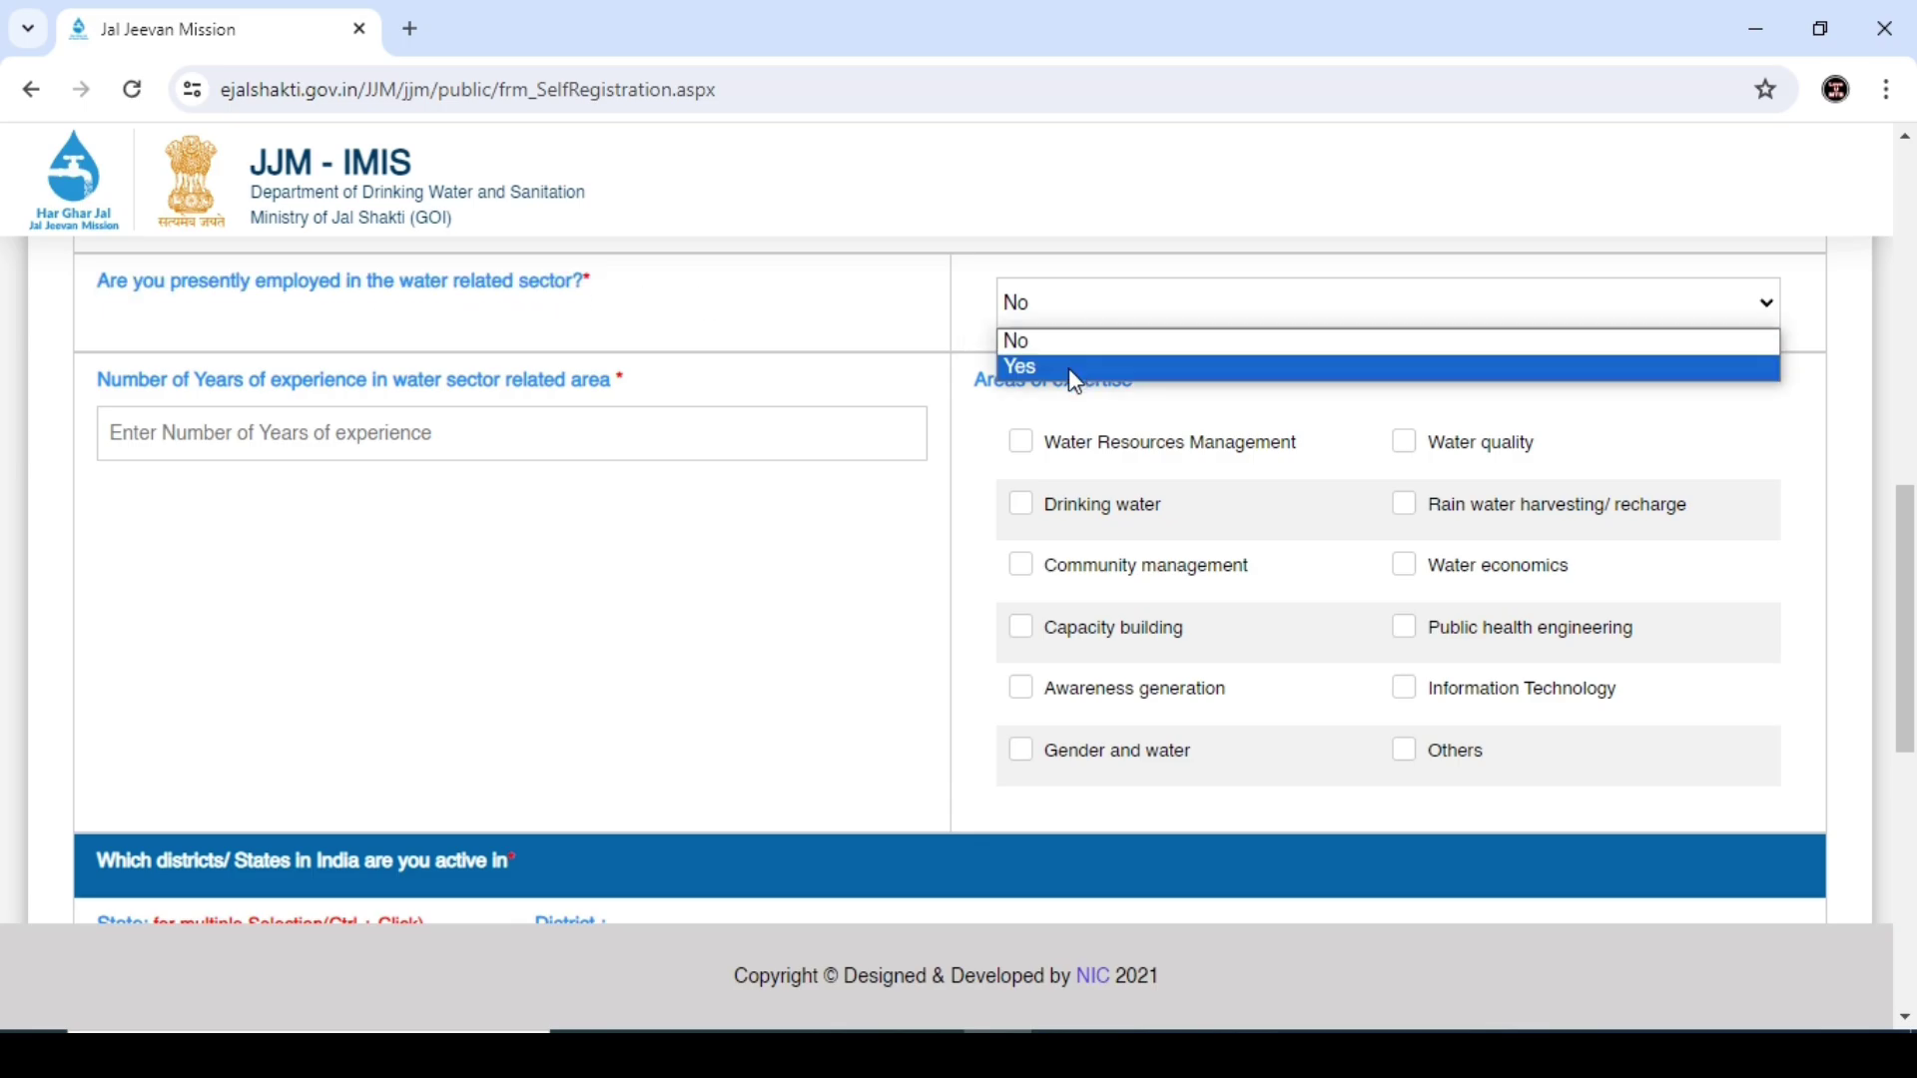
left_click(1072, 369)
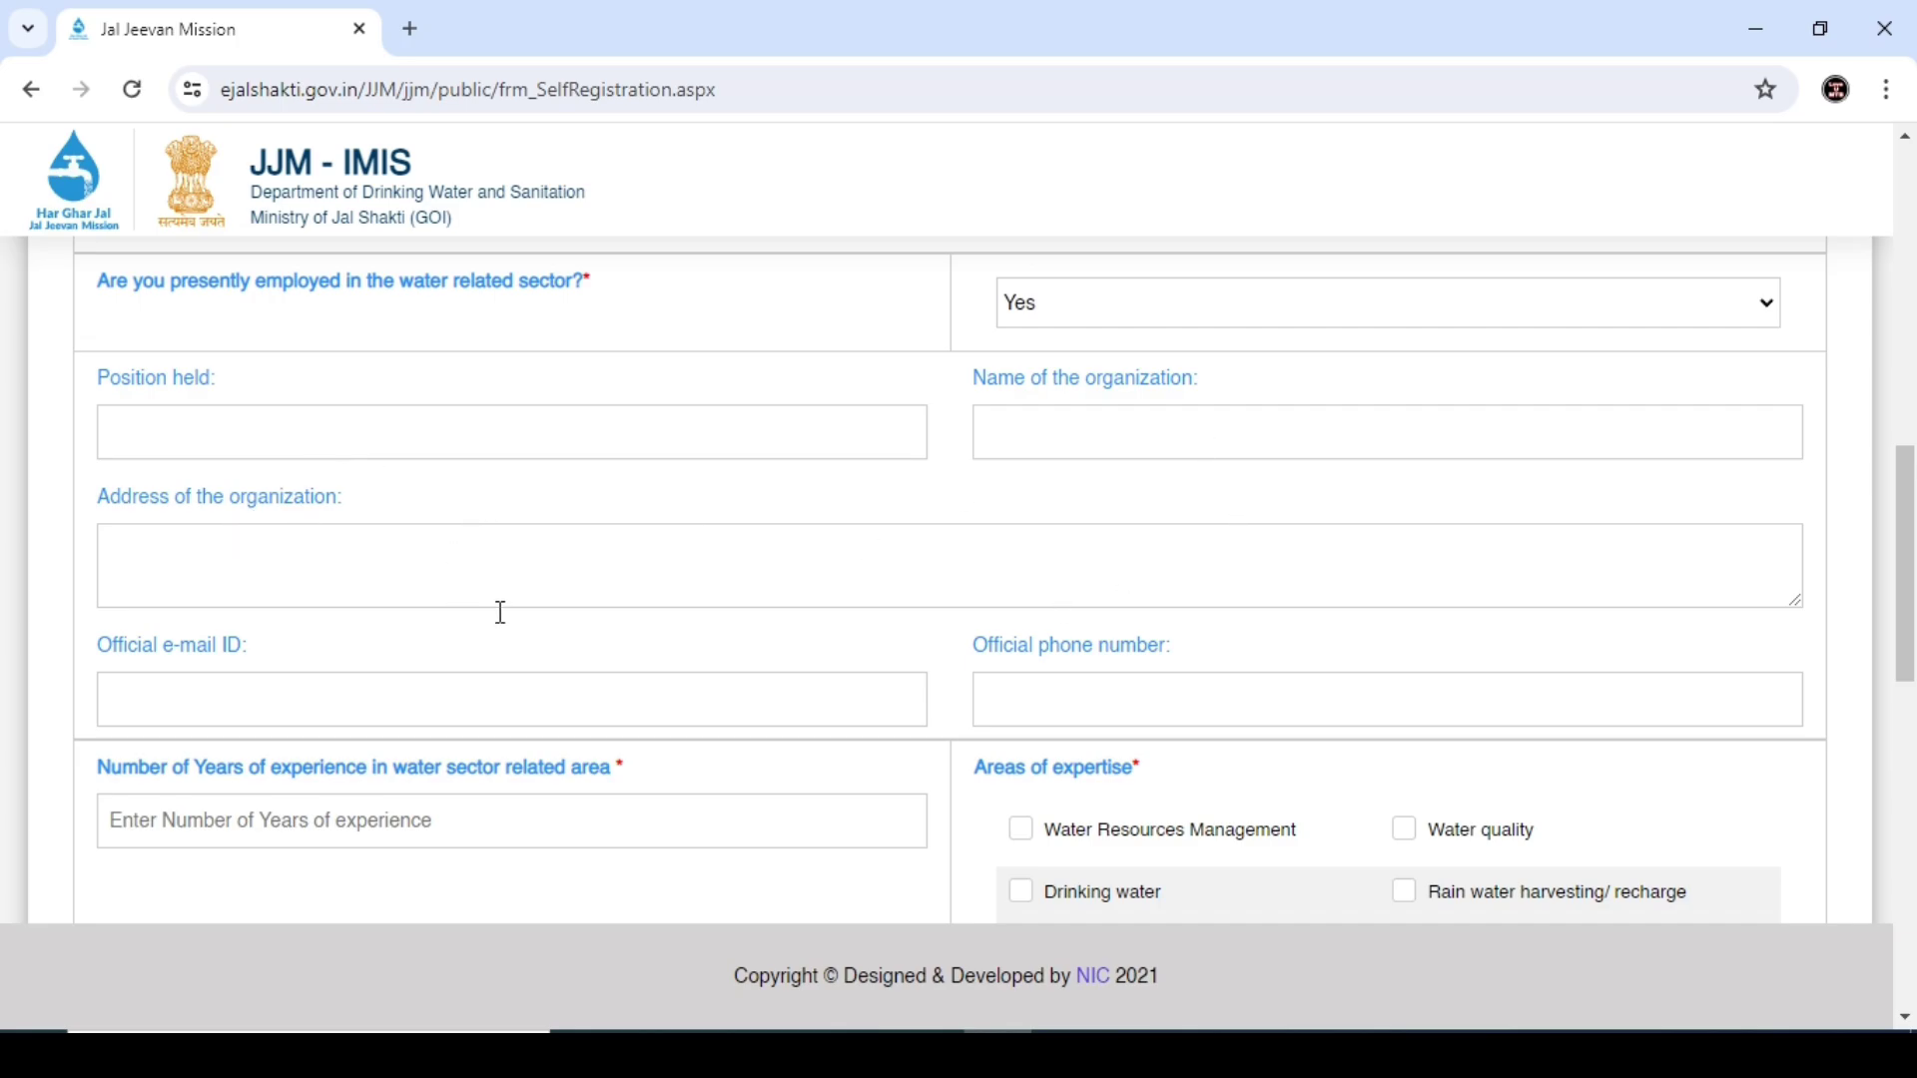
left_click(1134, 312)
left_click(1093, 341)
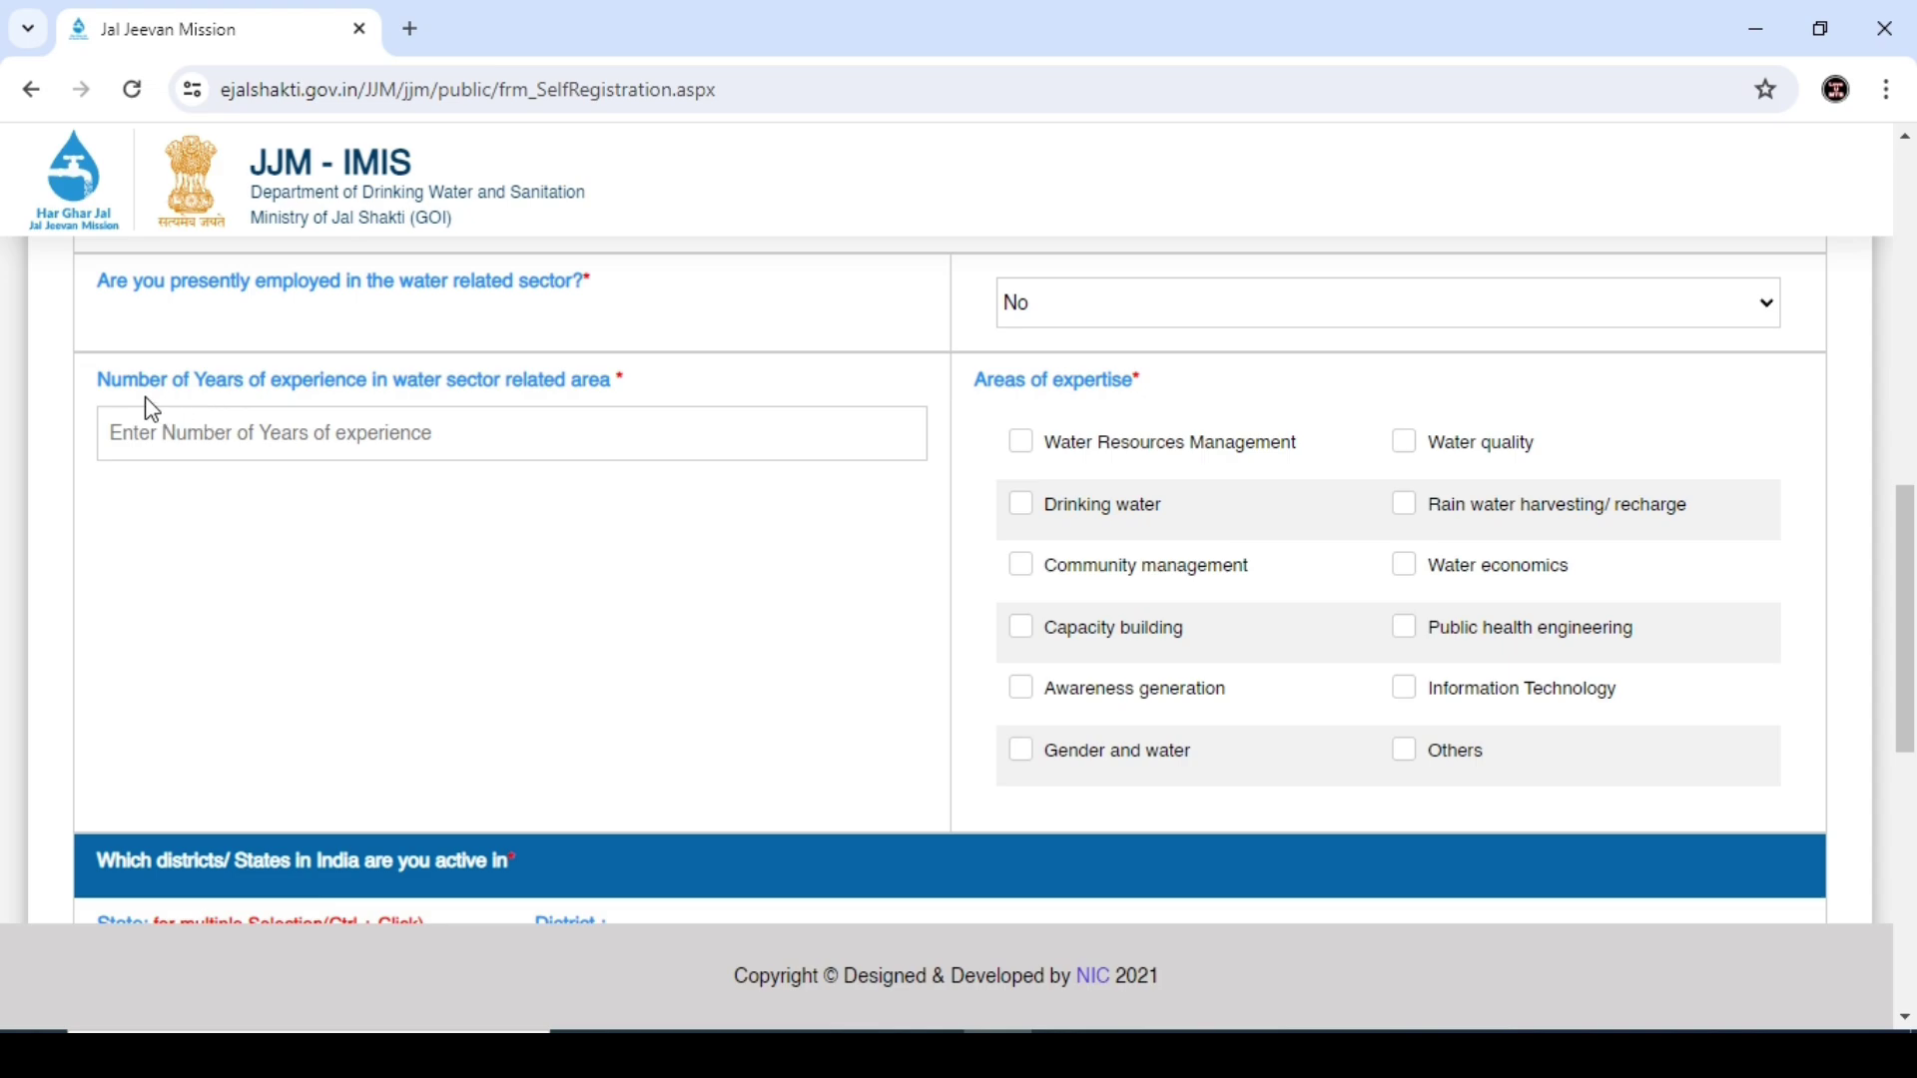
Step: Enter 0 as the number of years of experience in the water sector
left_click_drag(95, 402, 685, 389)
left_click(457, 440)
type("0")
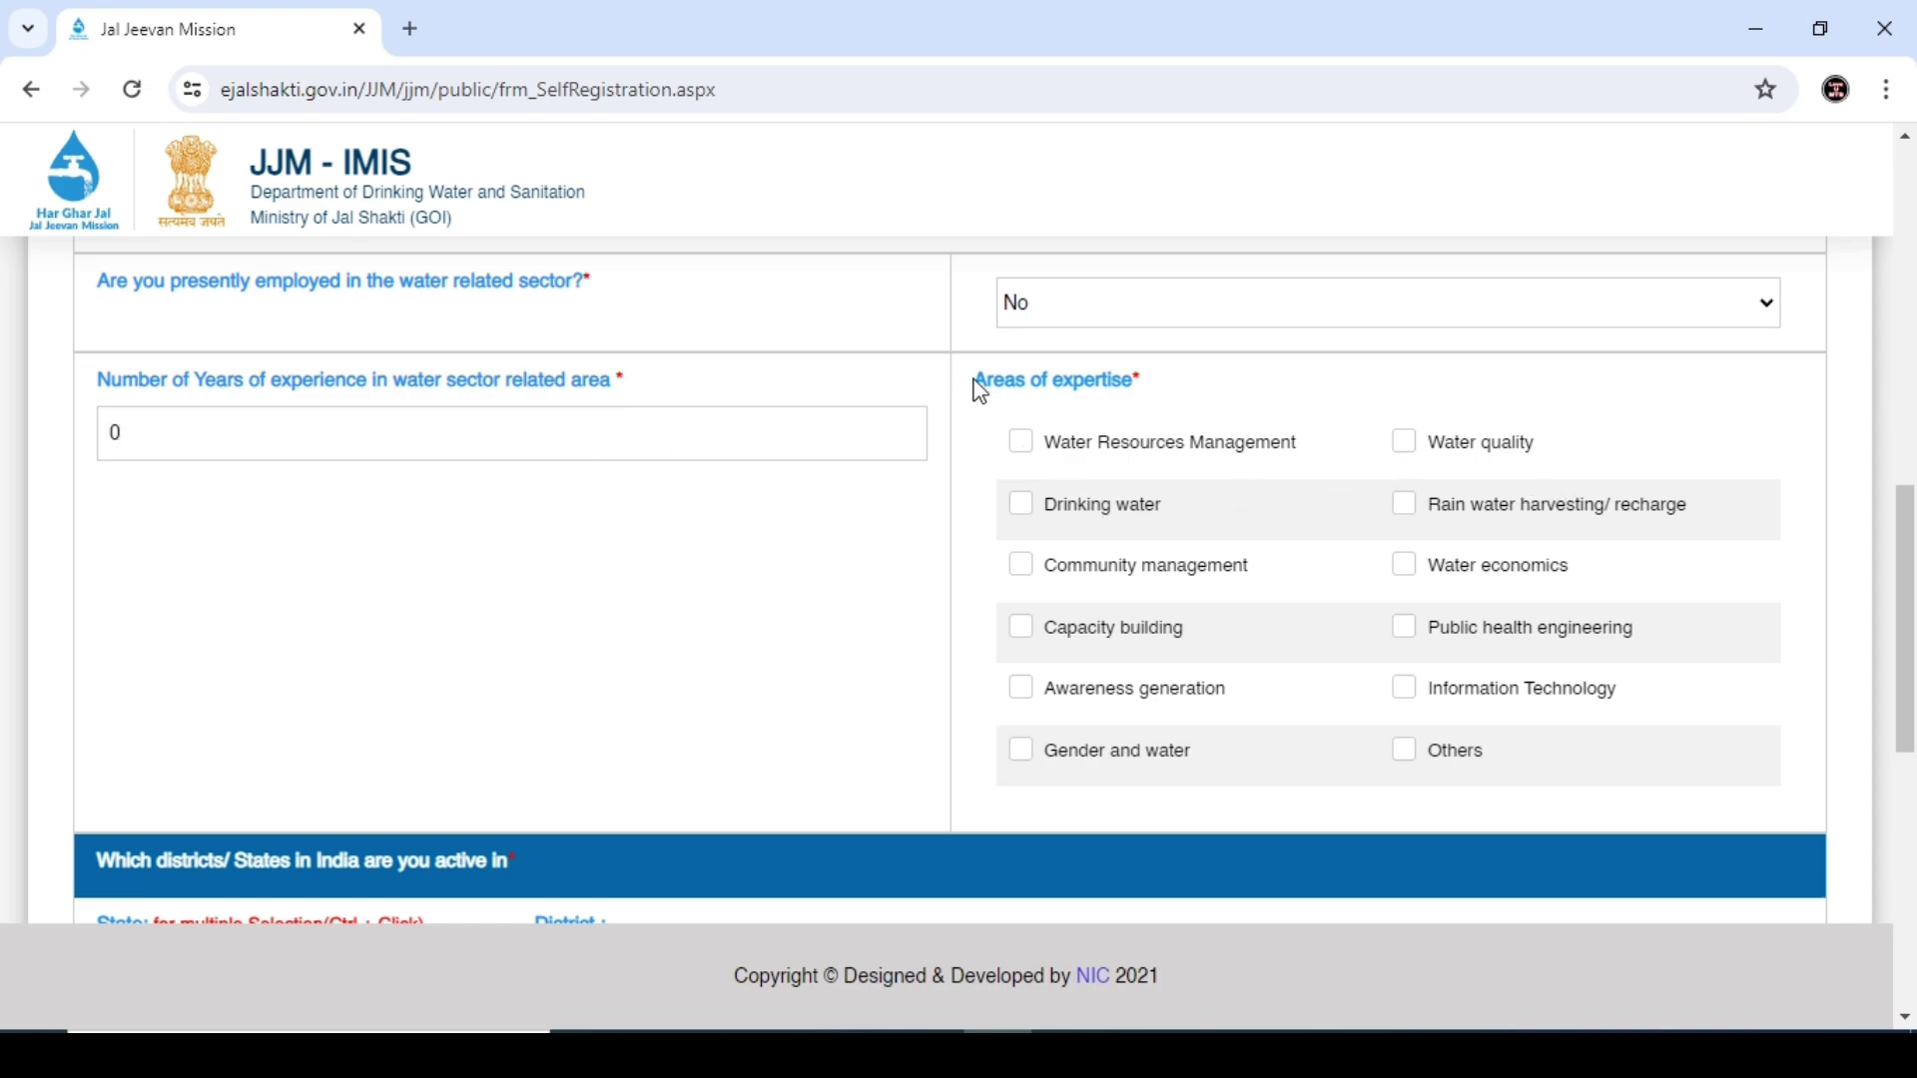
Step: Try the first four left-hand areas of expertise by ticking and unticking each, and tick Gender and water
left_click_drag(974, 383, 1189, 390)
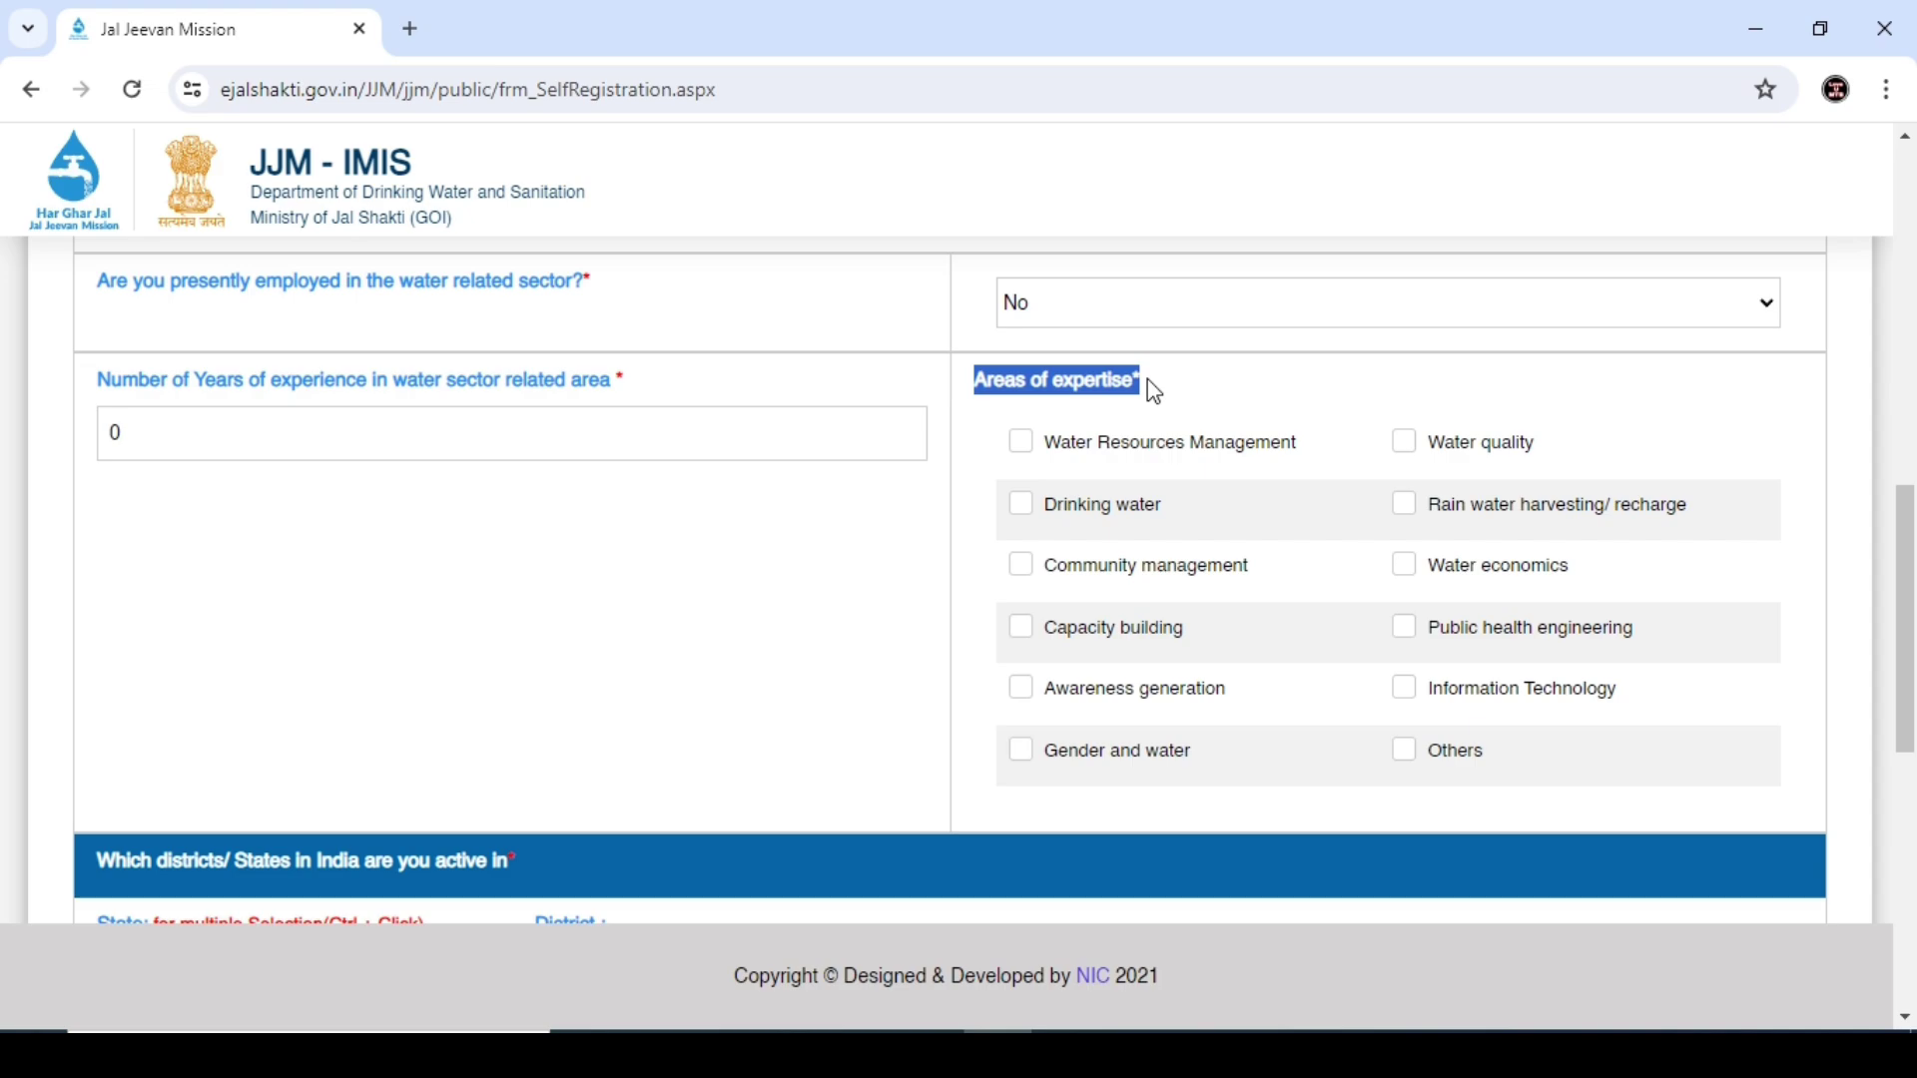
left_click(1022, 446)
left_click(1022, 446)
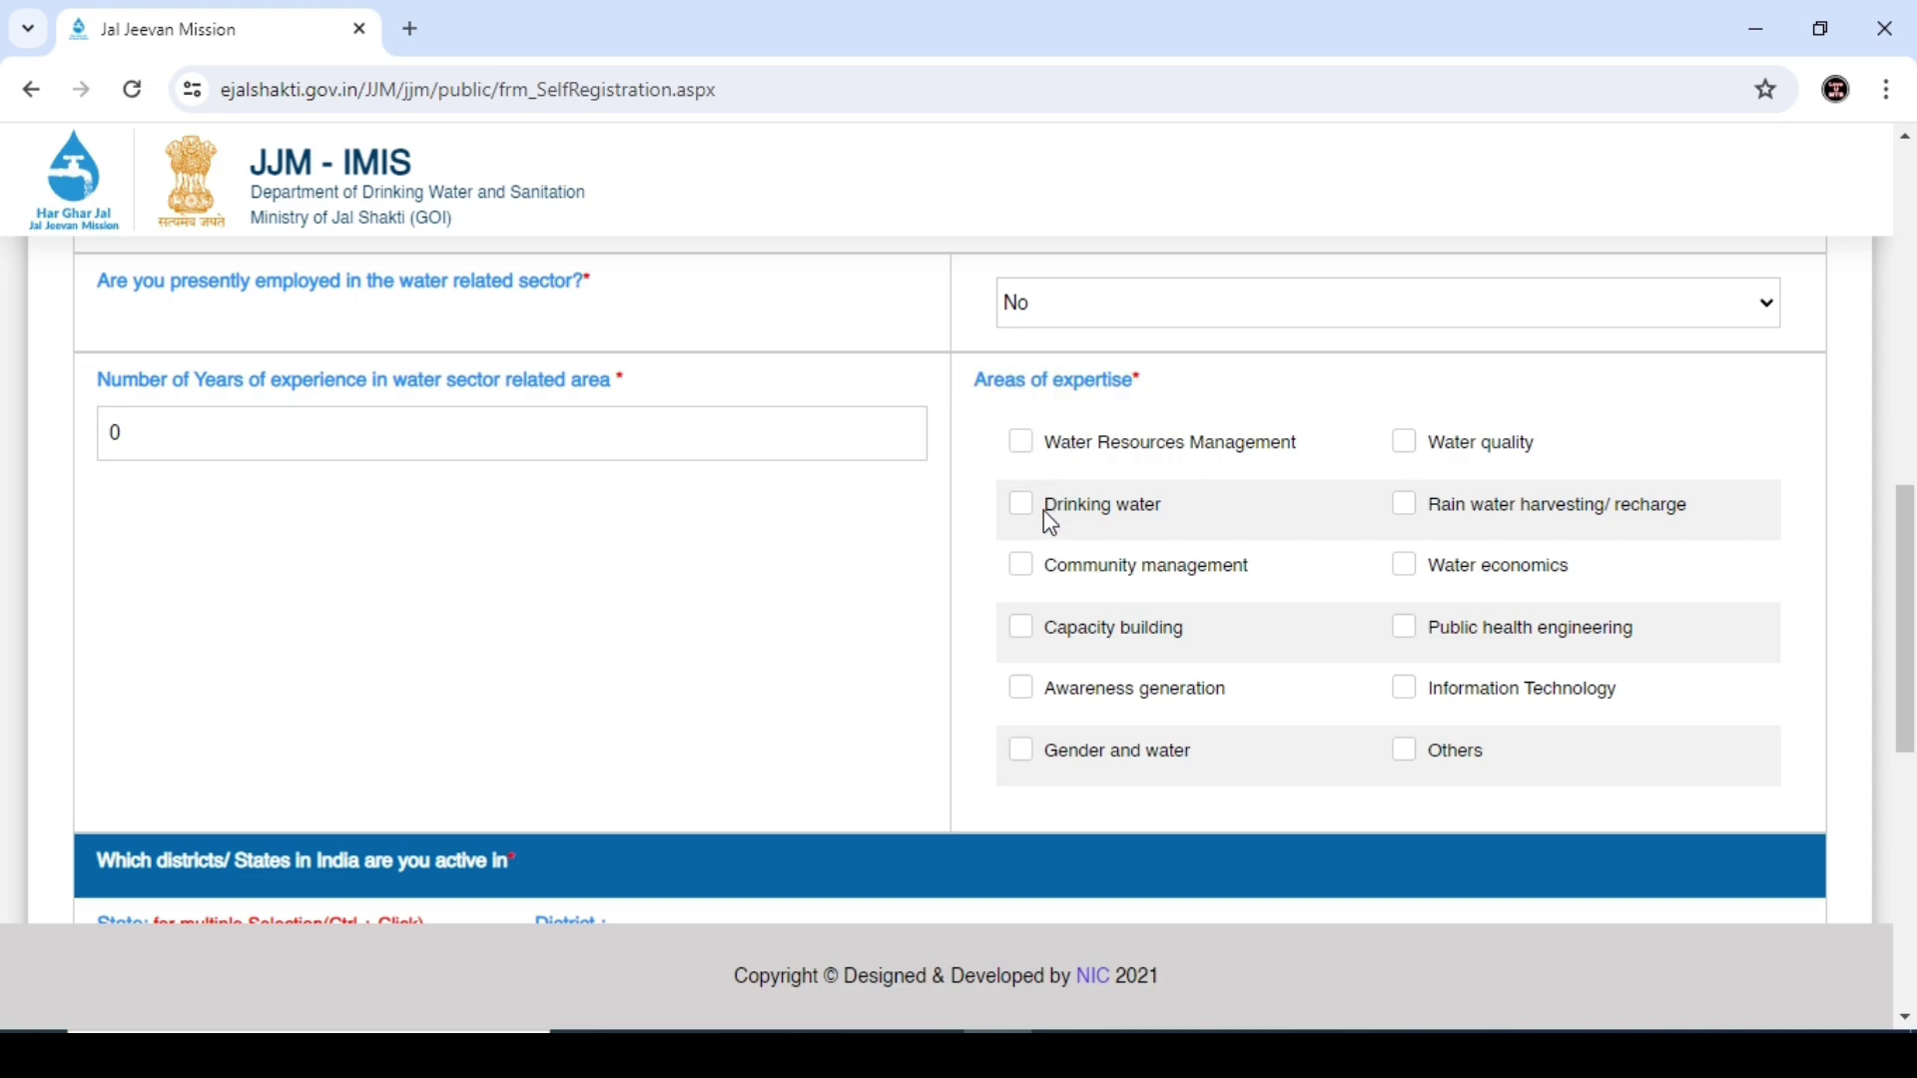
left_click(1020, 507)
left_click(1020, 507)
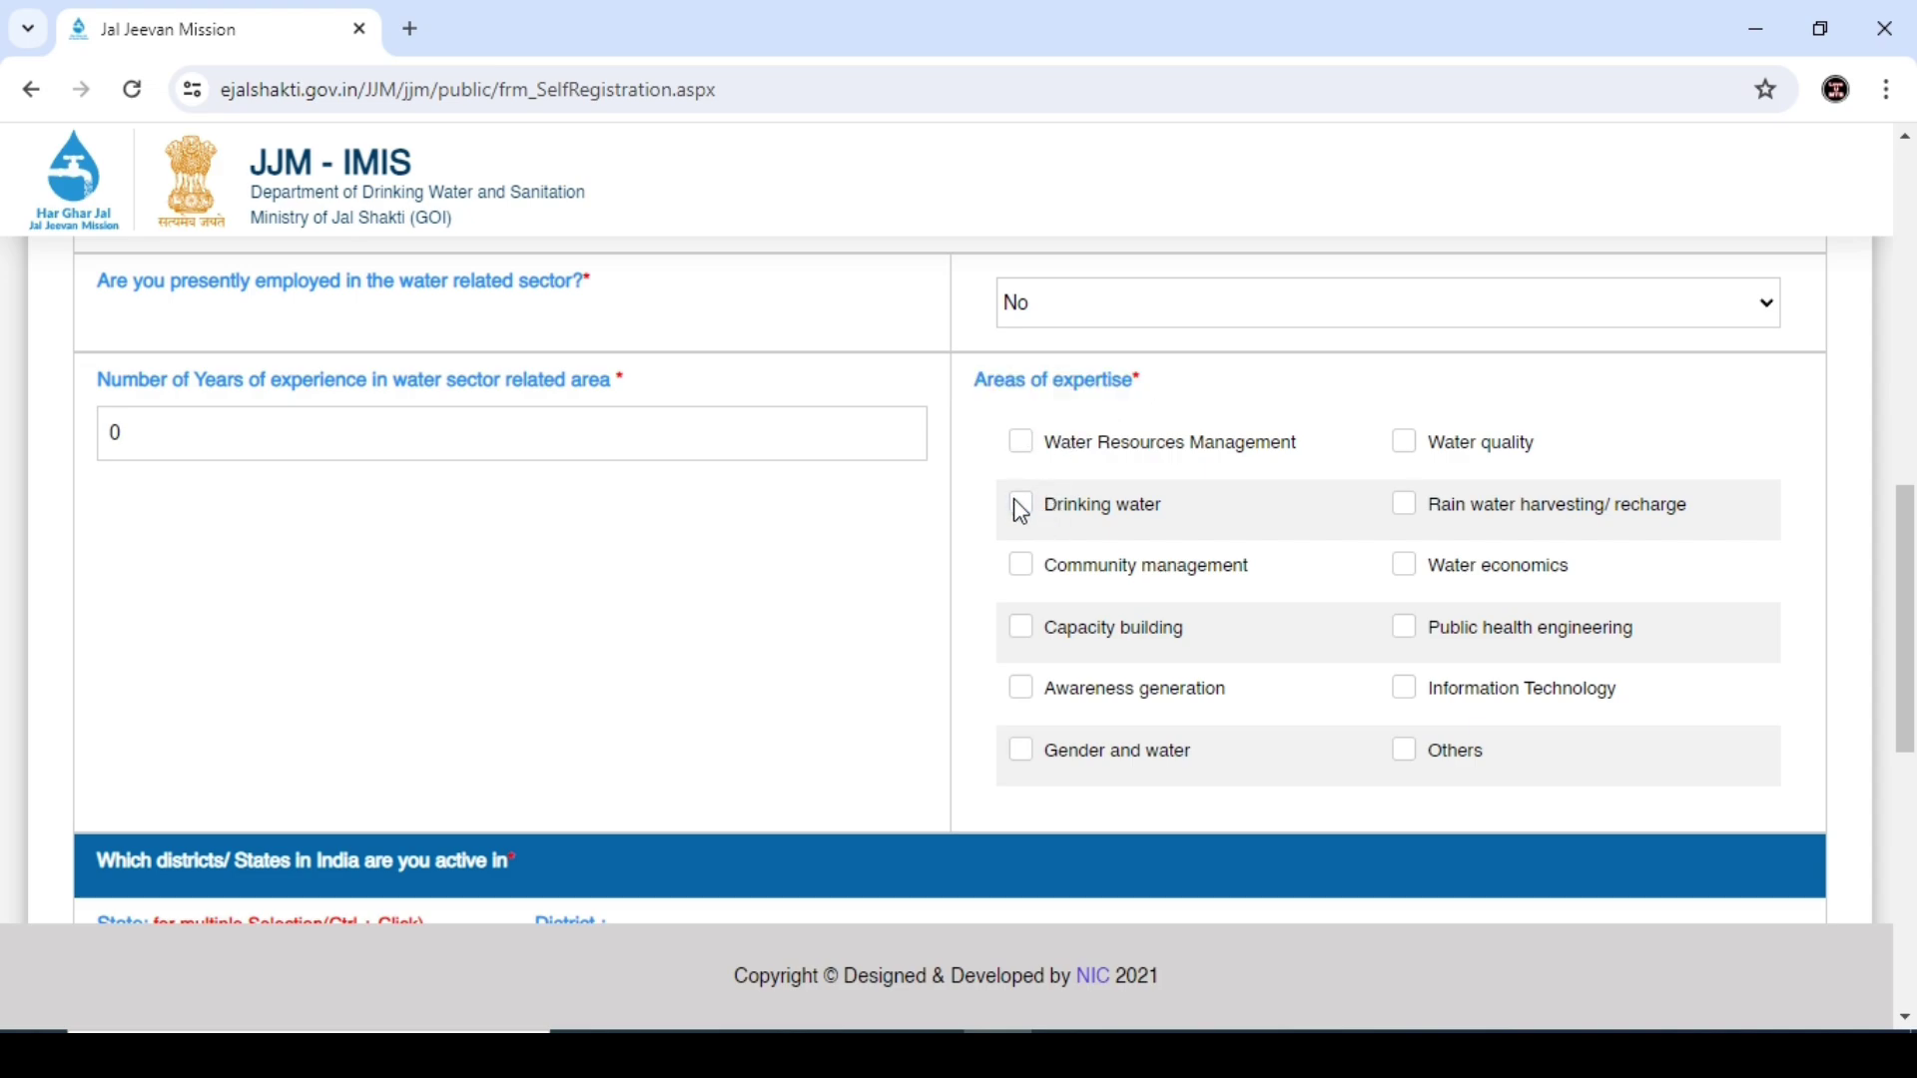
left_click(1020, 566)
left_click(1020, 566)
left_click(1022, 631)
left_click(1022, 631)
left_click(1026, 746)
Step: Select West Bengal as the active state and tick the districts COOCHBEHAR and JALPAIGURI
scroll(510, 454, "down", 5)
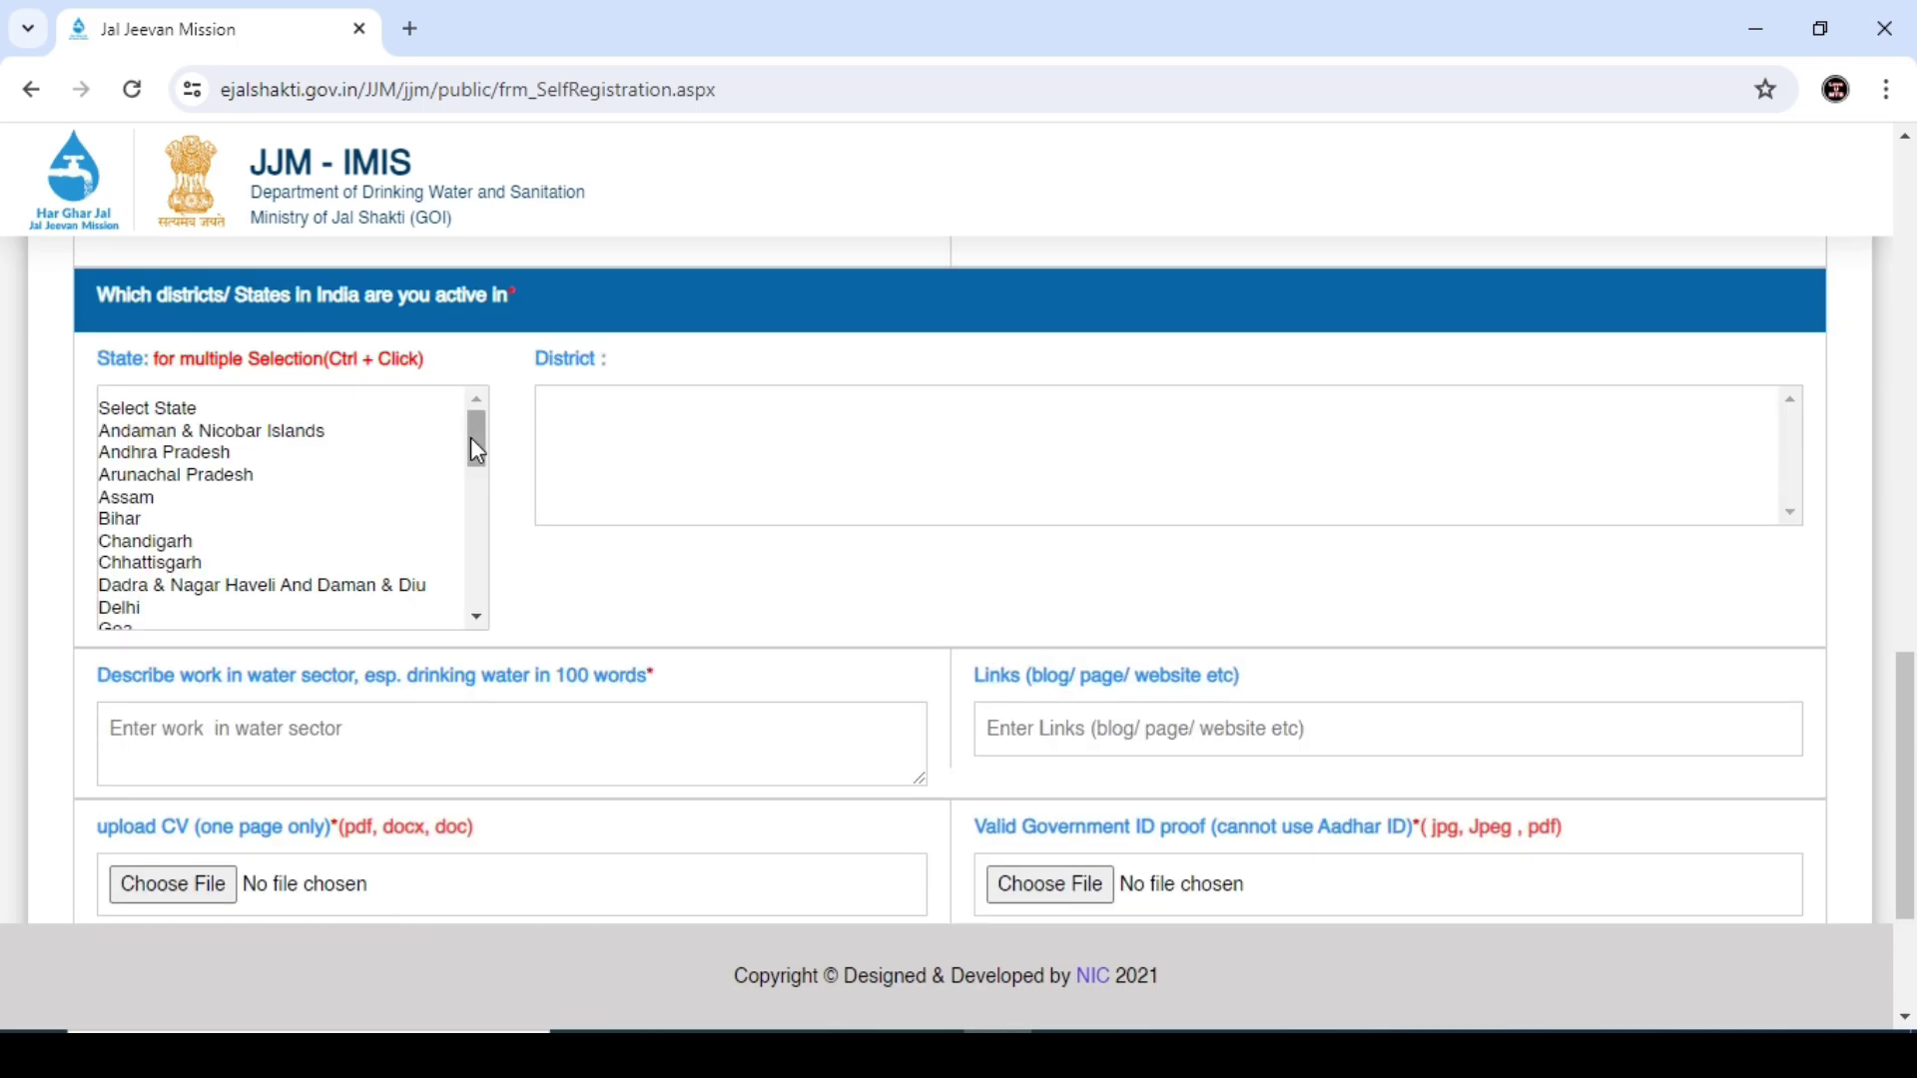
left_click_drag(479, 440, 508, 579)
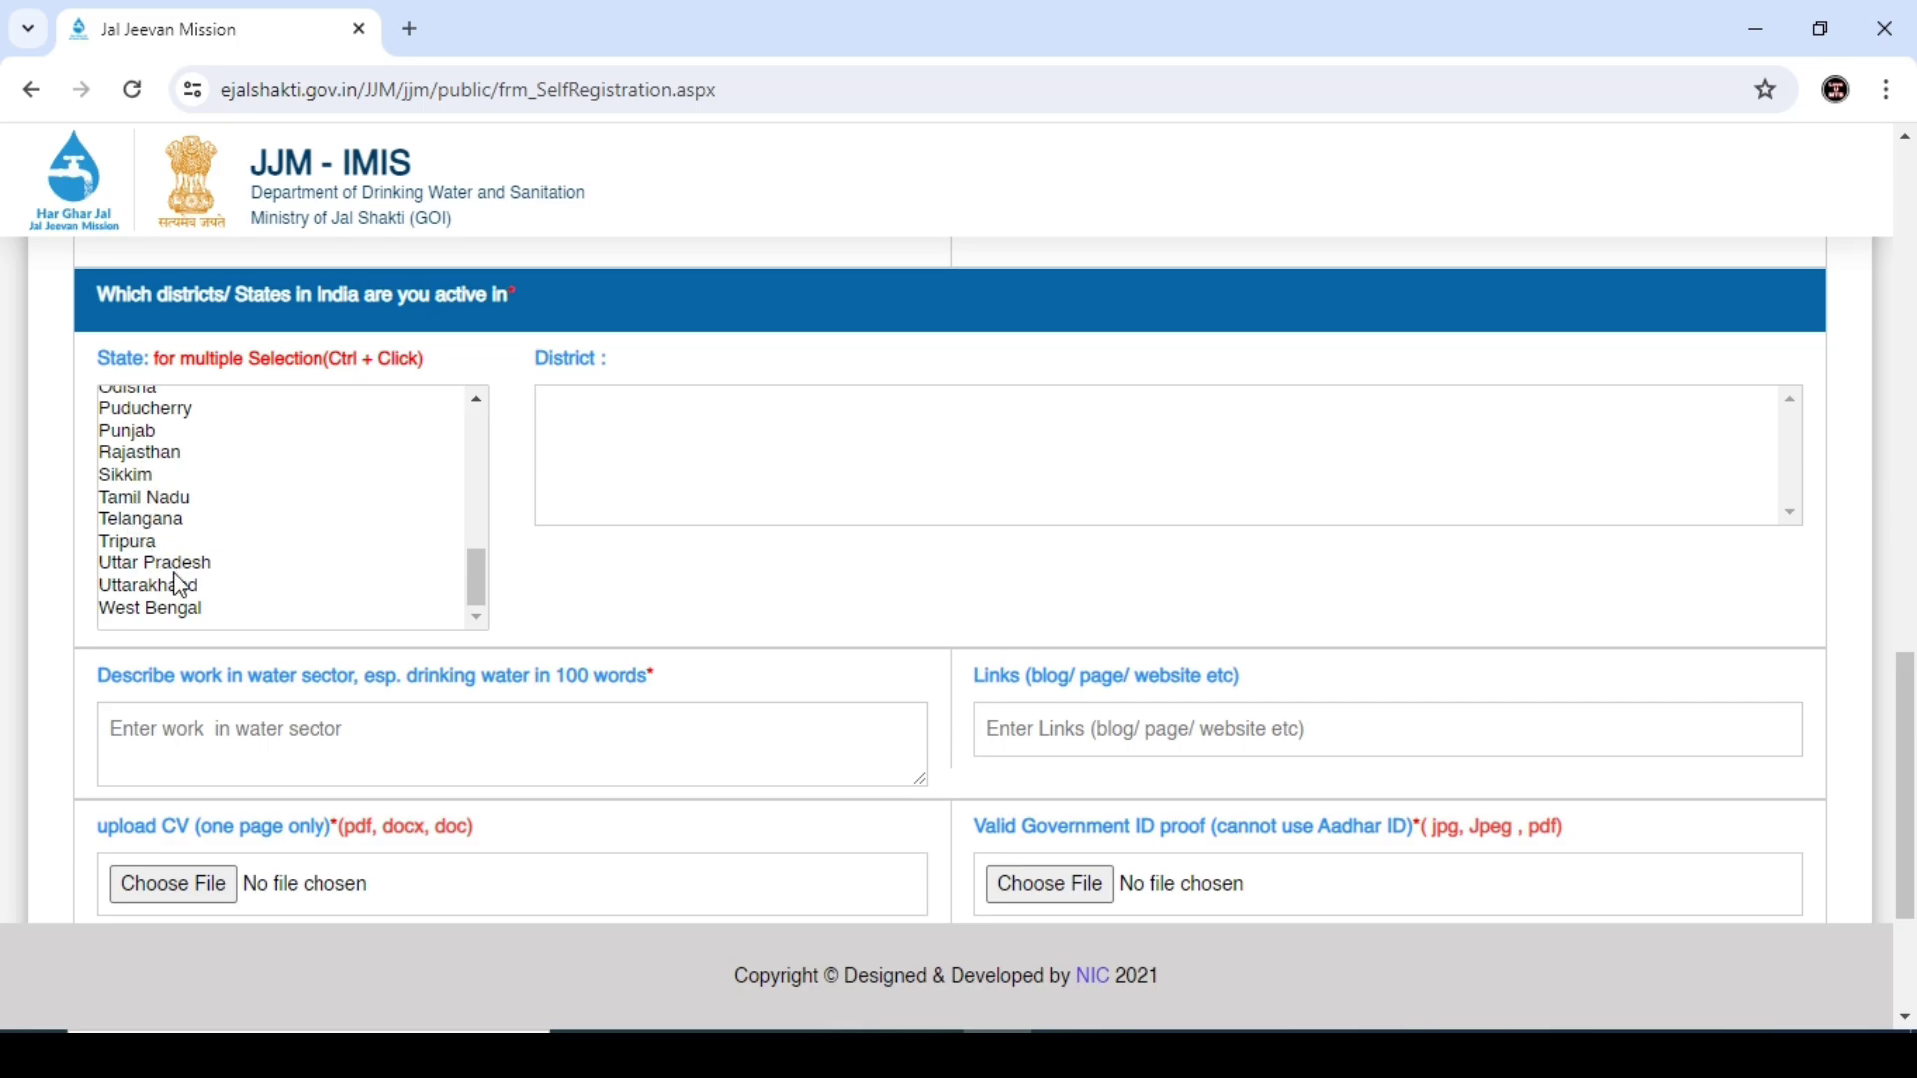
left_click(173, 609)
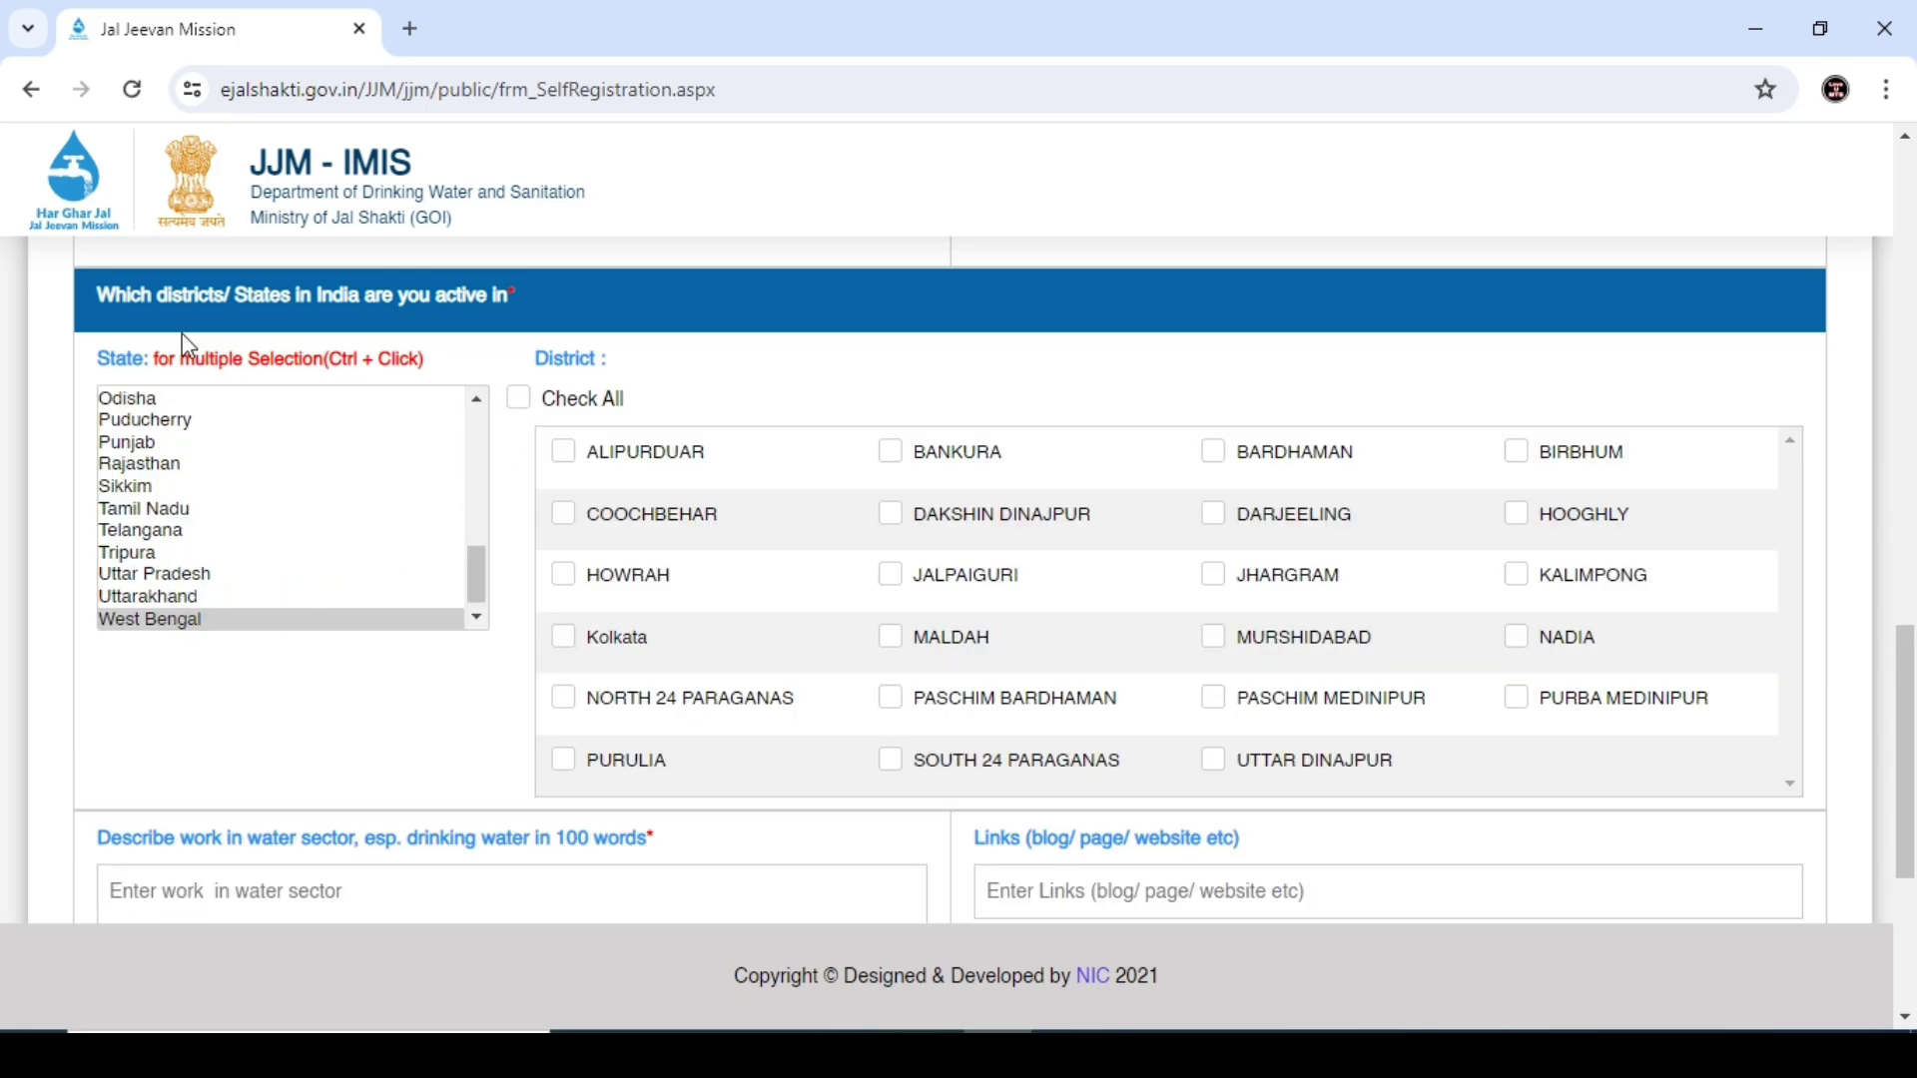
left_click(555, 517)
left_click(565, 577)
left_click(565, 575)
Step: Examine the requirements for the water-sector work description, the website links and the one-page CV upload with its accepted formats
left_click_drag(98, 555, 682, 569)
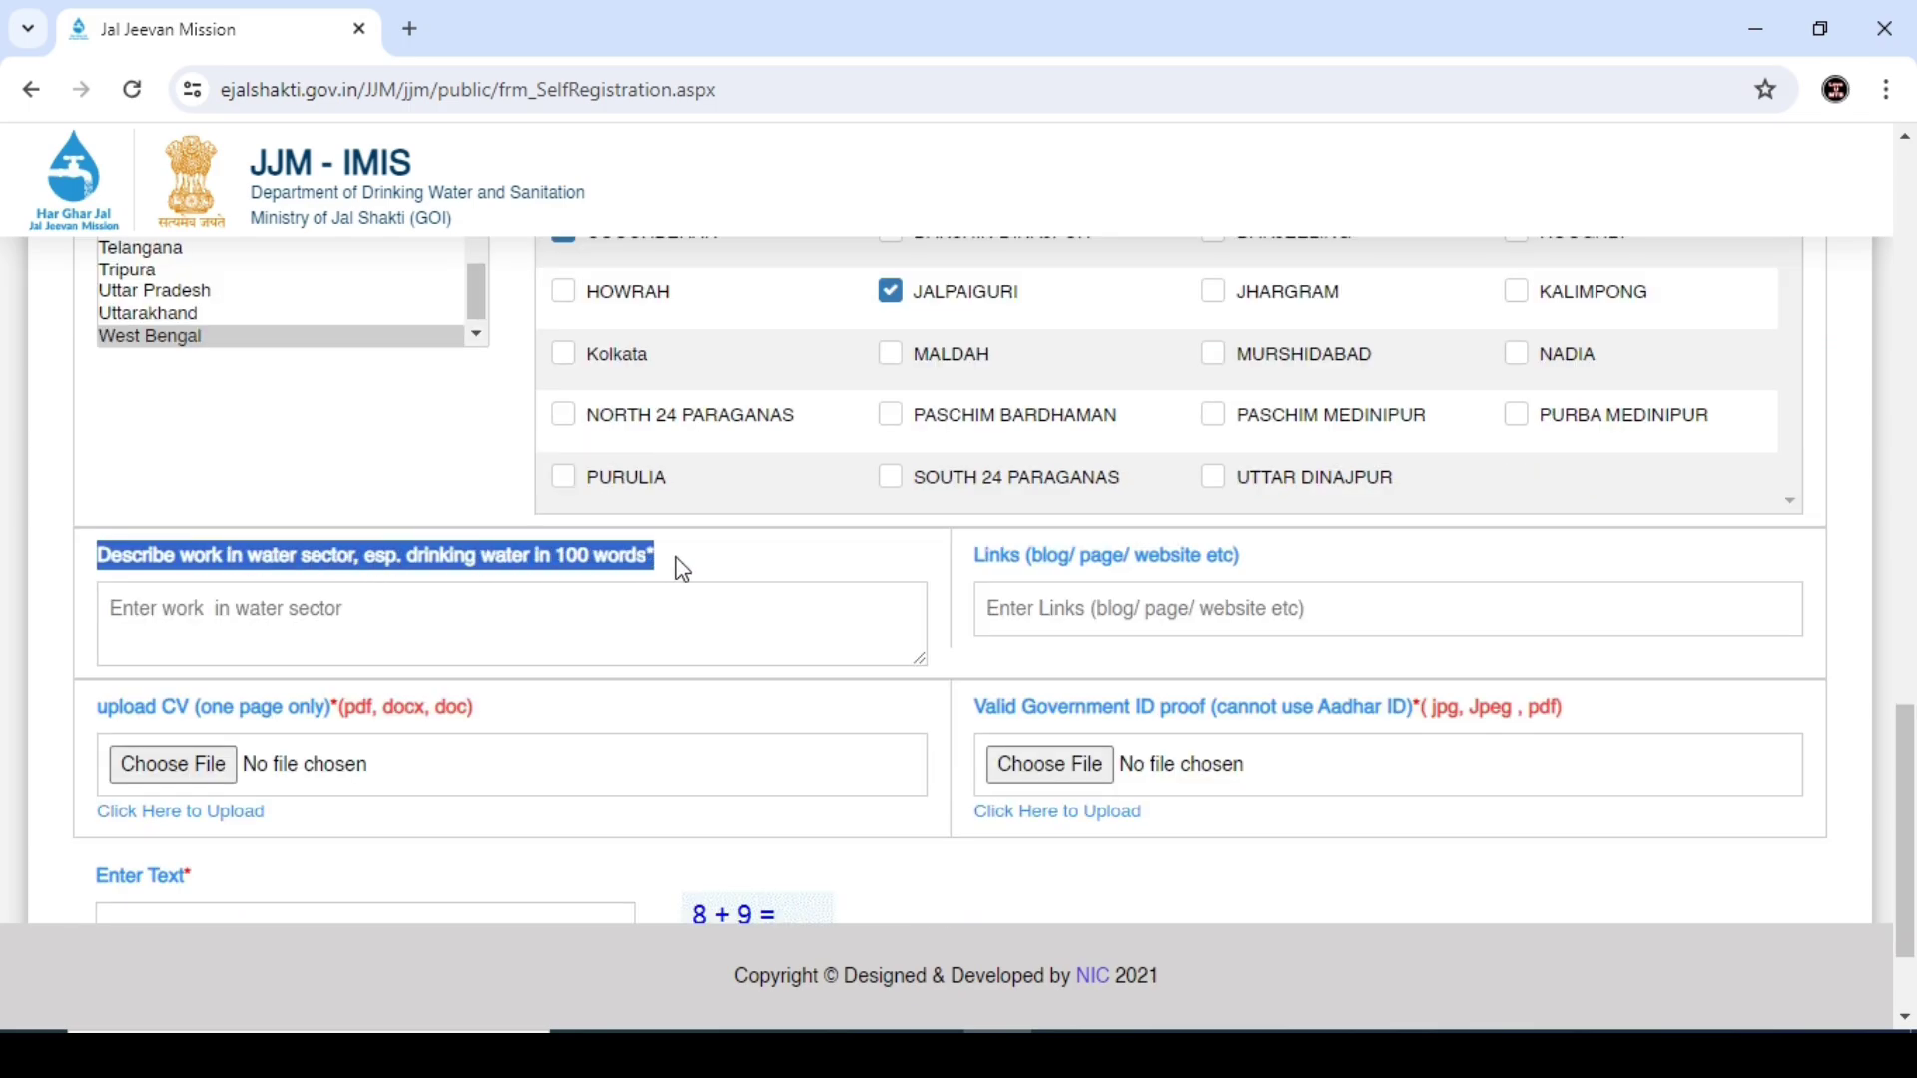
left_click(509, 631)
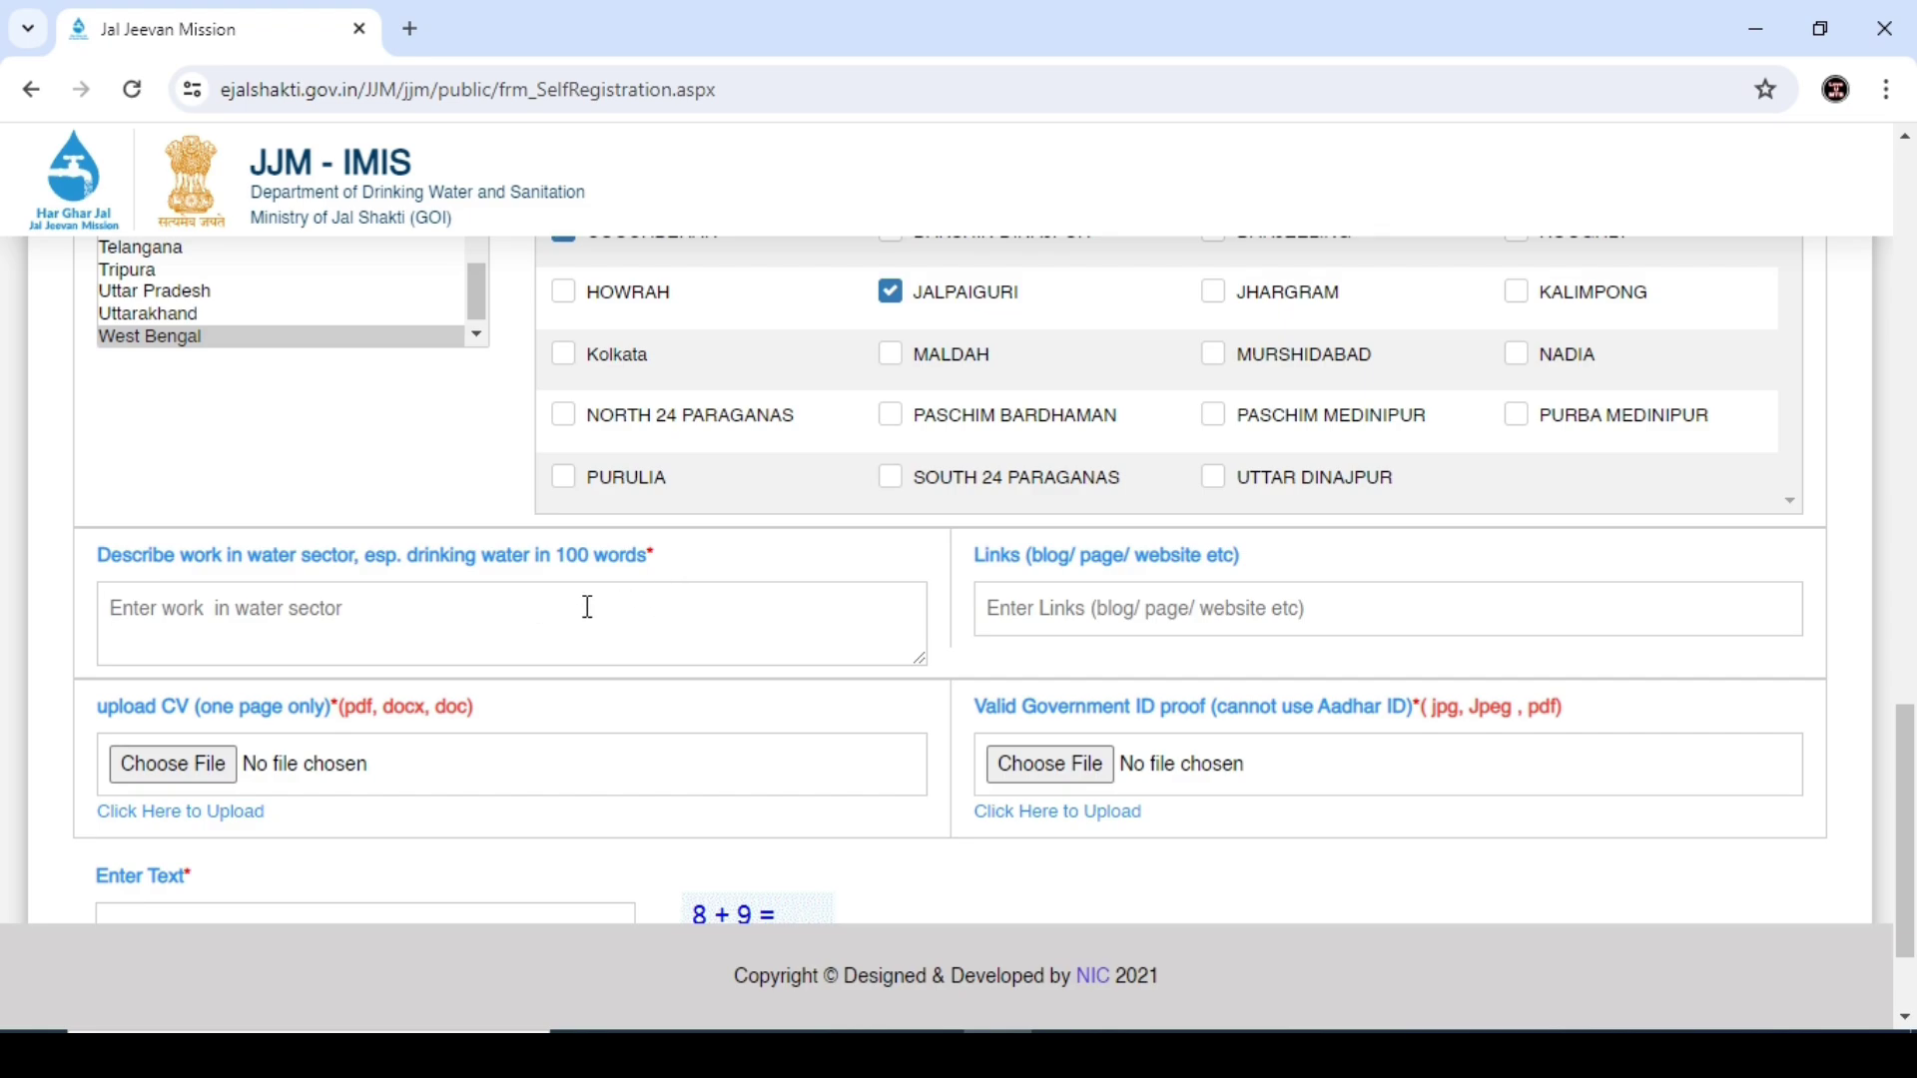
left_click_drag(983, 567, 1185, 599)
left_click(1102, 608)
left_click_drag(1025, 557, 1247, 561)
left_click(1247, 561)
left_click(1054, 612)
left_click_drag(334, 707, 466, 732)
left_click(566, 697)
left_click_drag(84, 709, 337, 726)
left_click(475, 719)
Step: Upload file-sample_150kB.pdf as the valid government ID proof
left_click(1038, 765)
left_click_drag(974, 709, 1362, 721)
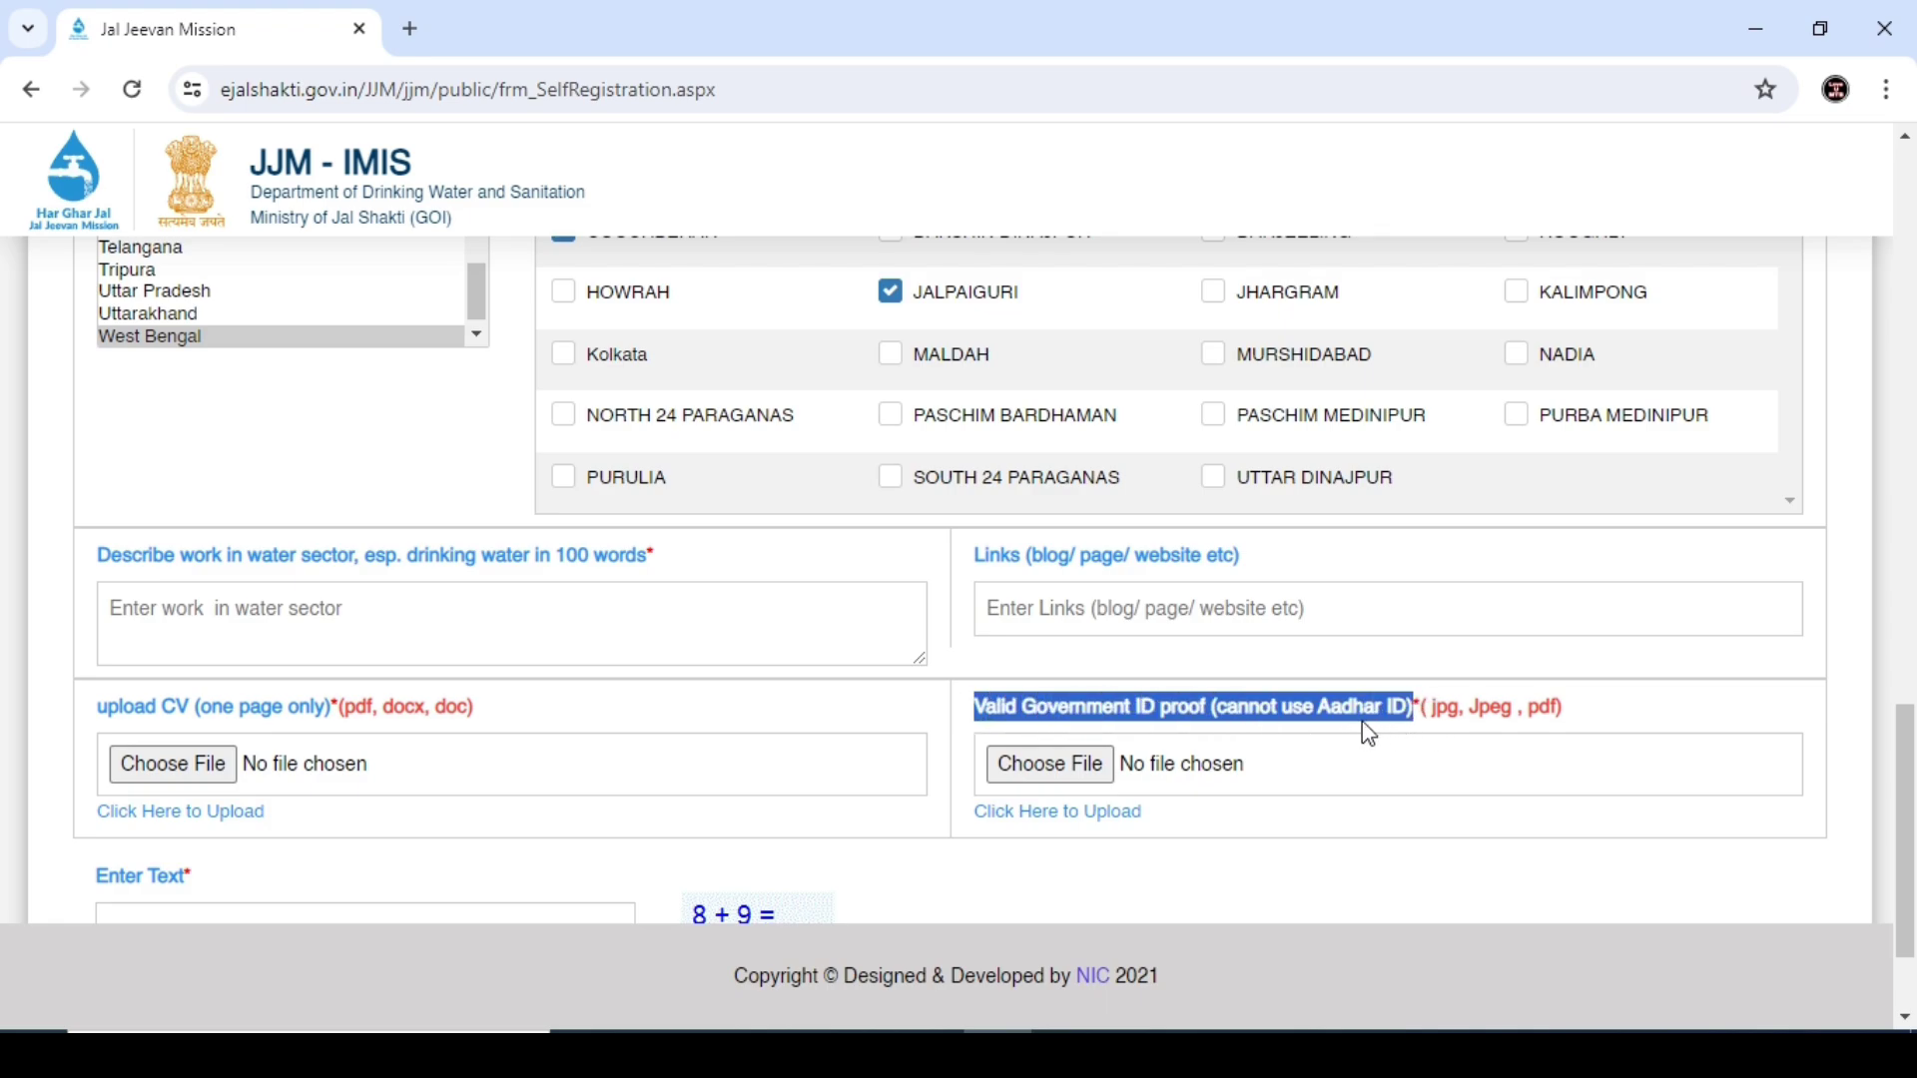
left_click(1647, 729)
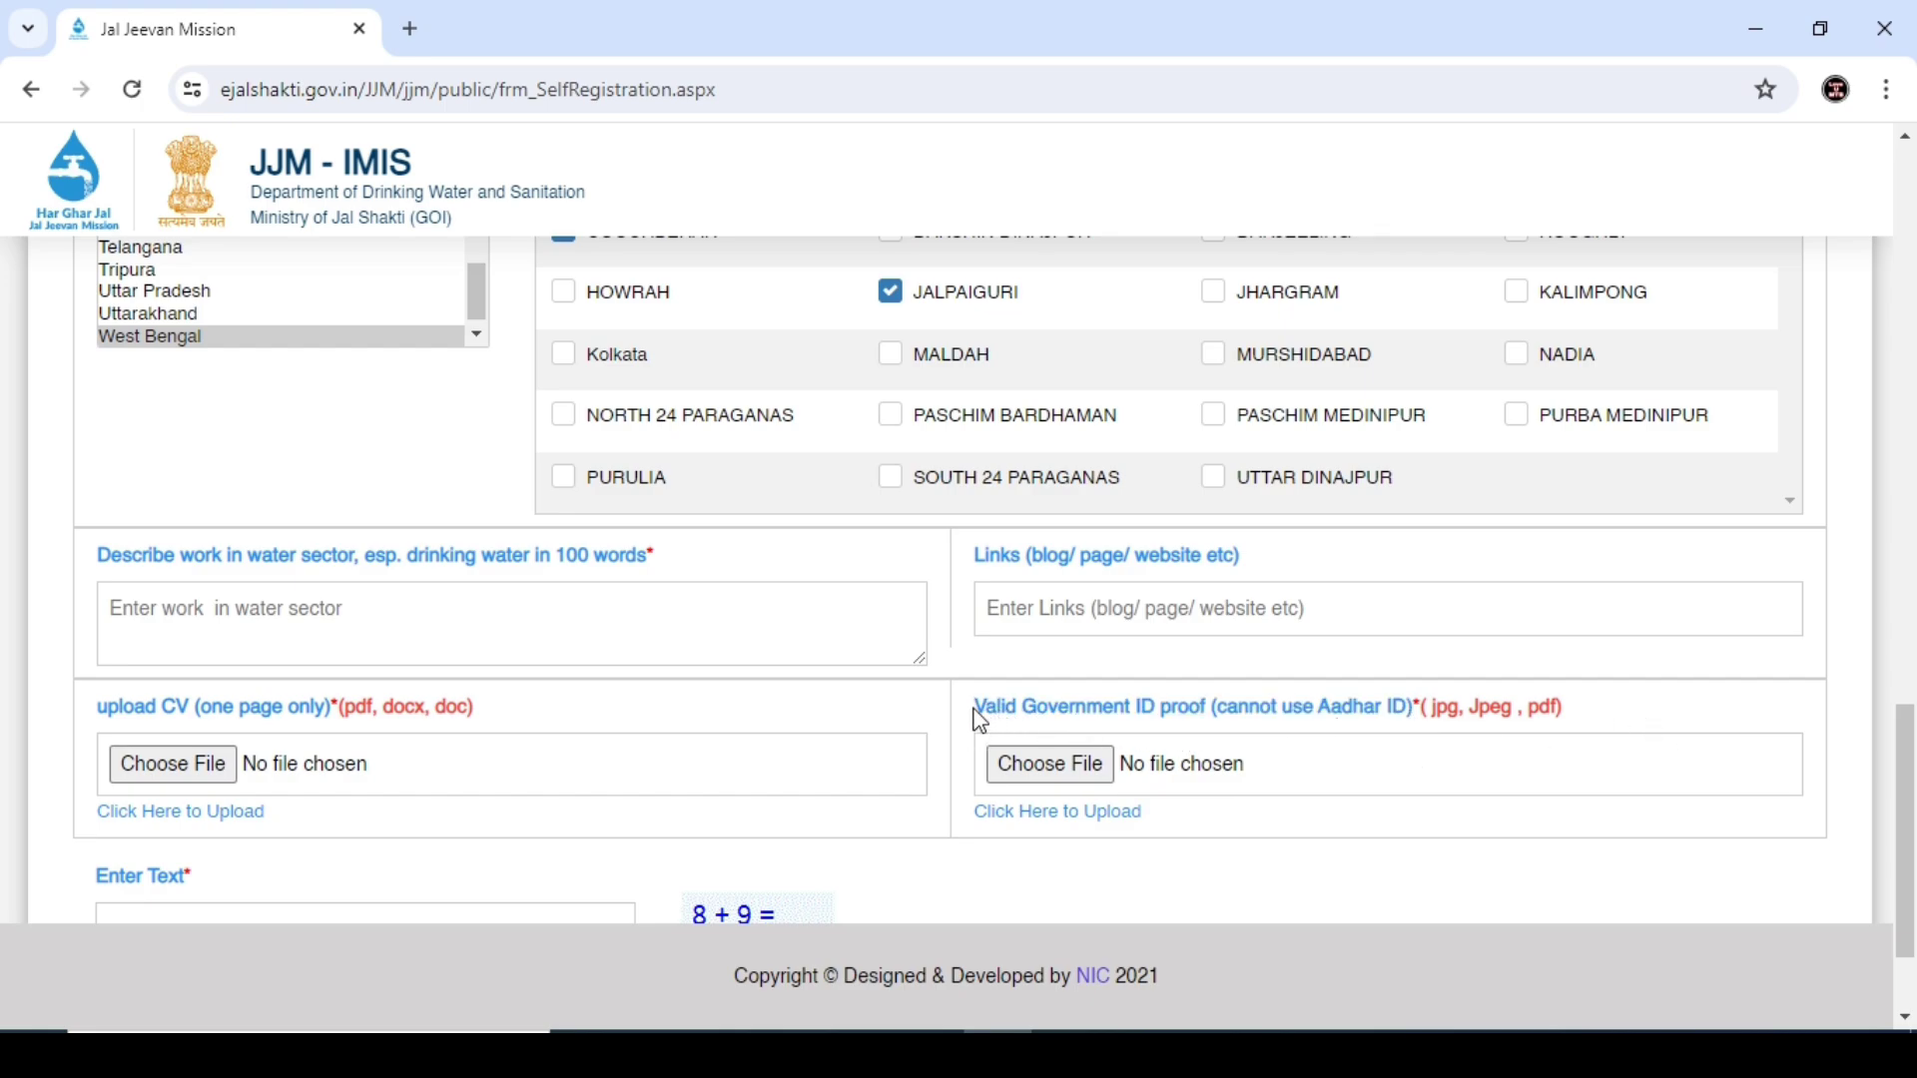
left_click_drag(979, 720, 1220, 732)
left_click(1422, 721)
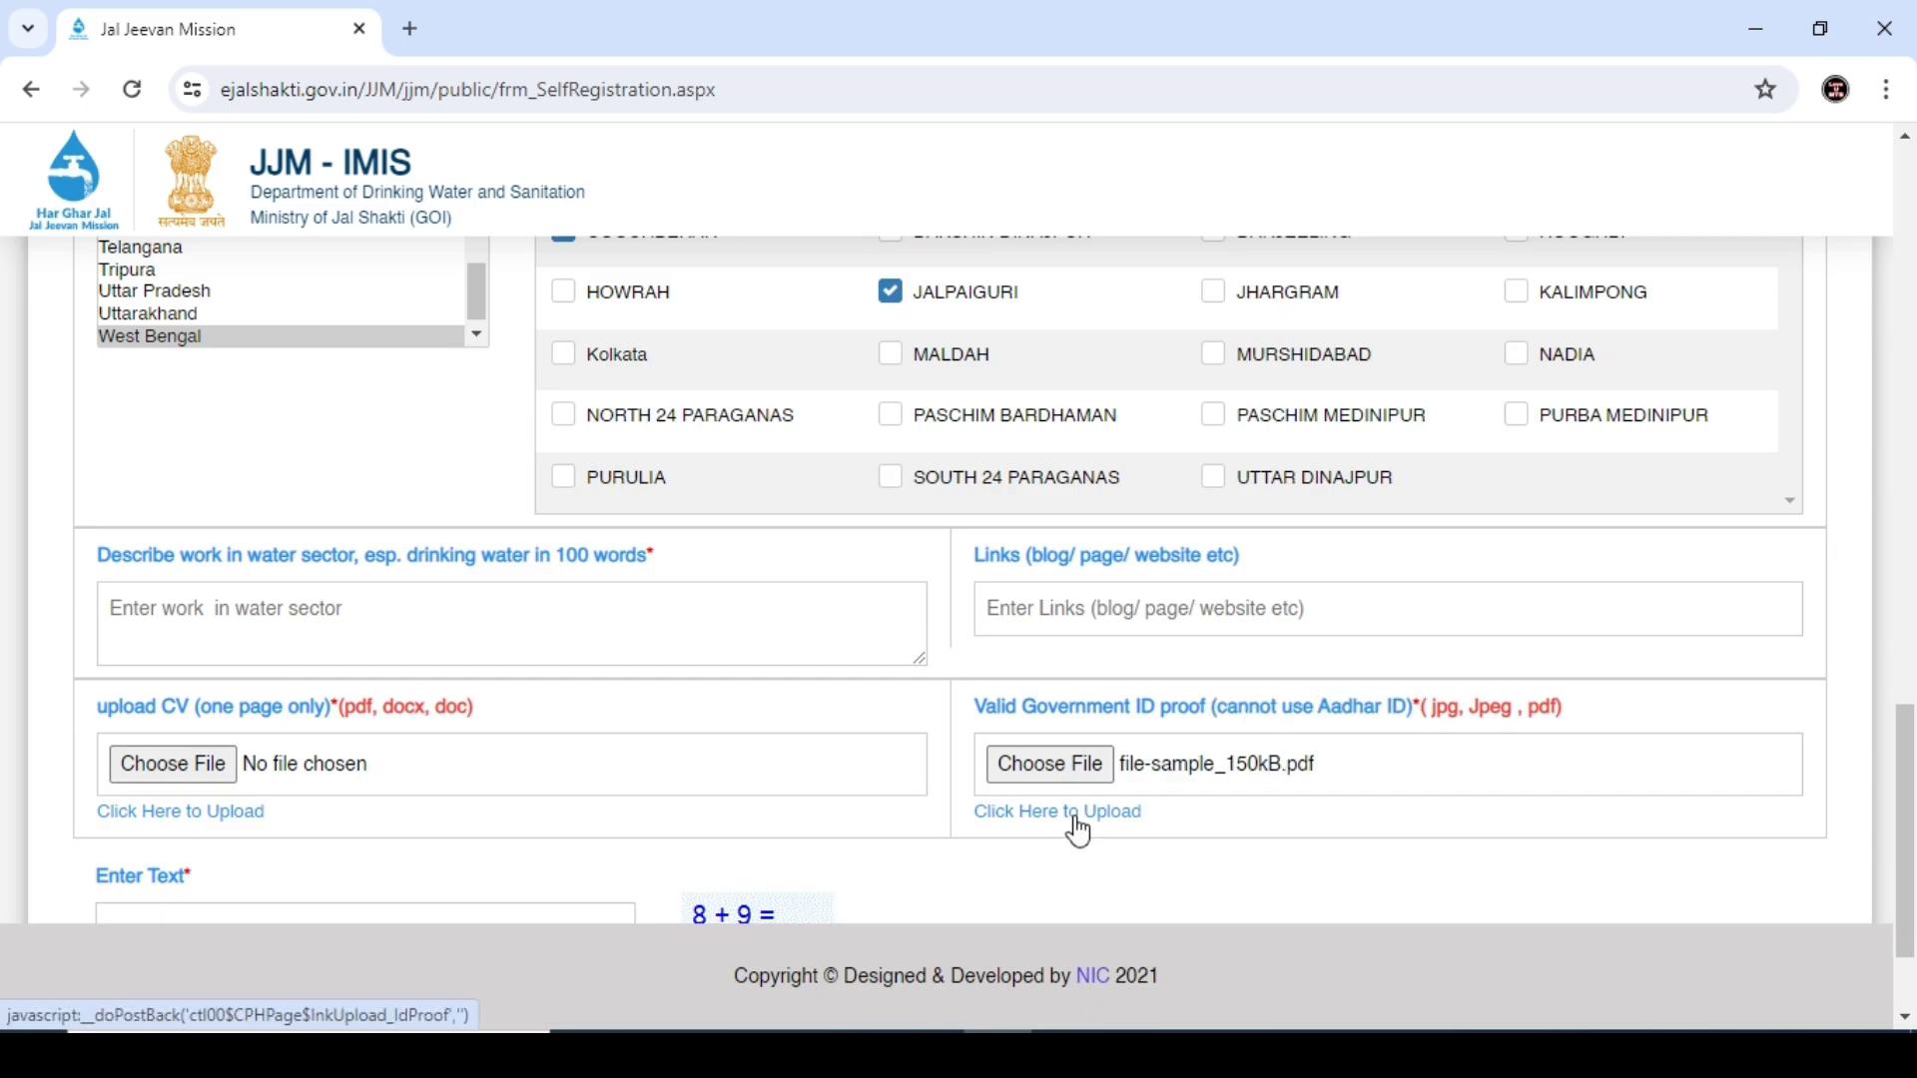
left_click(1076, 831)
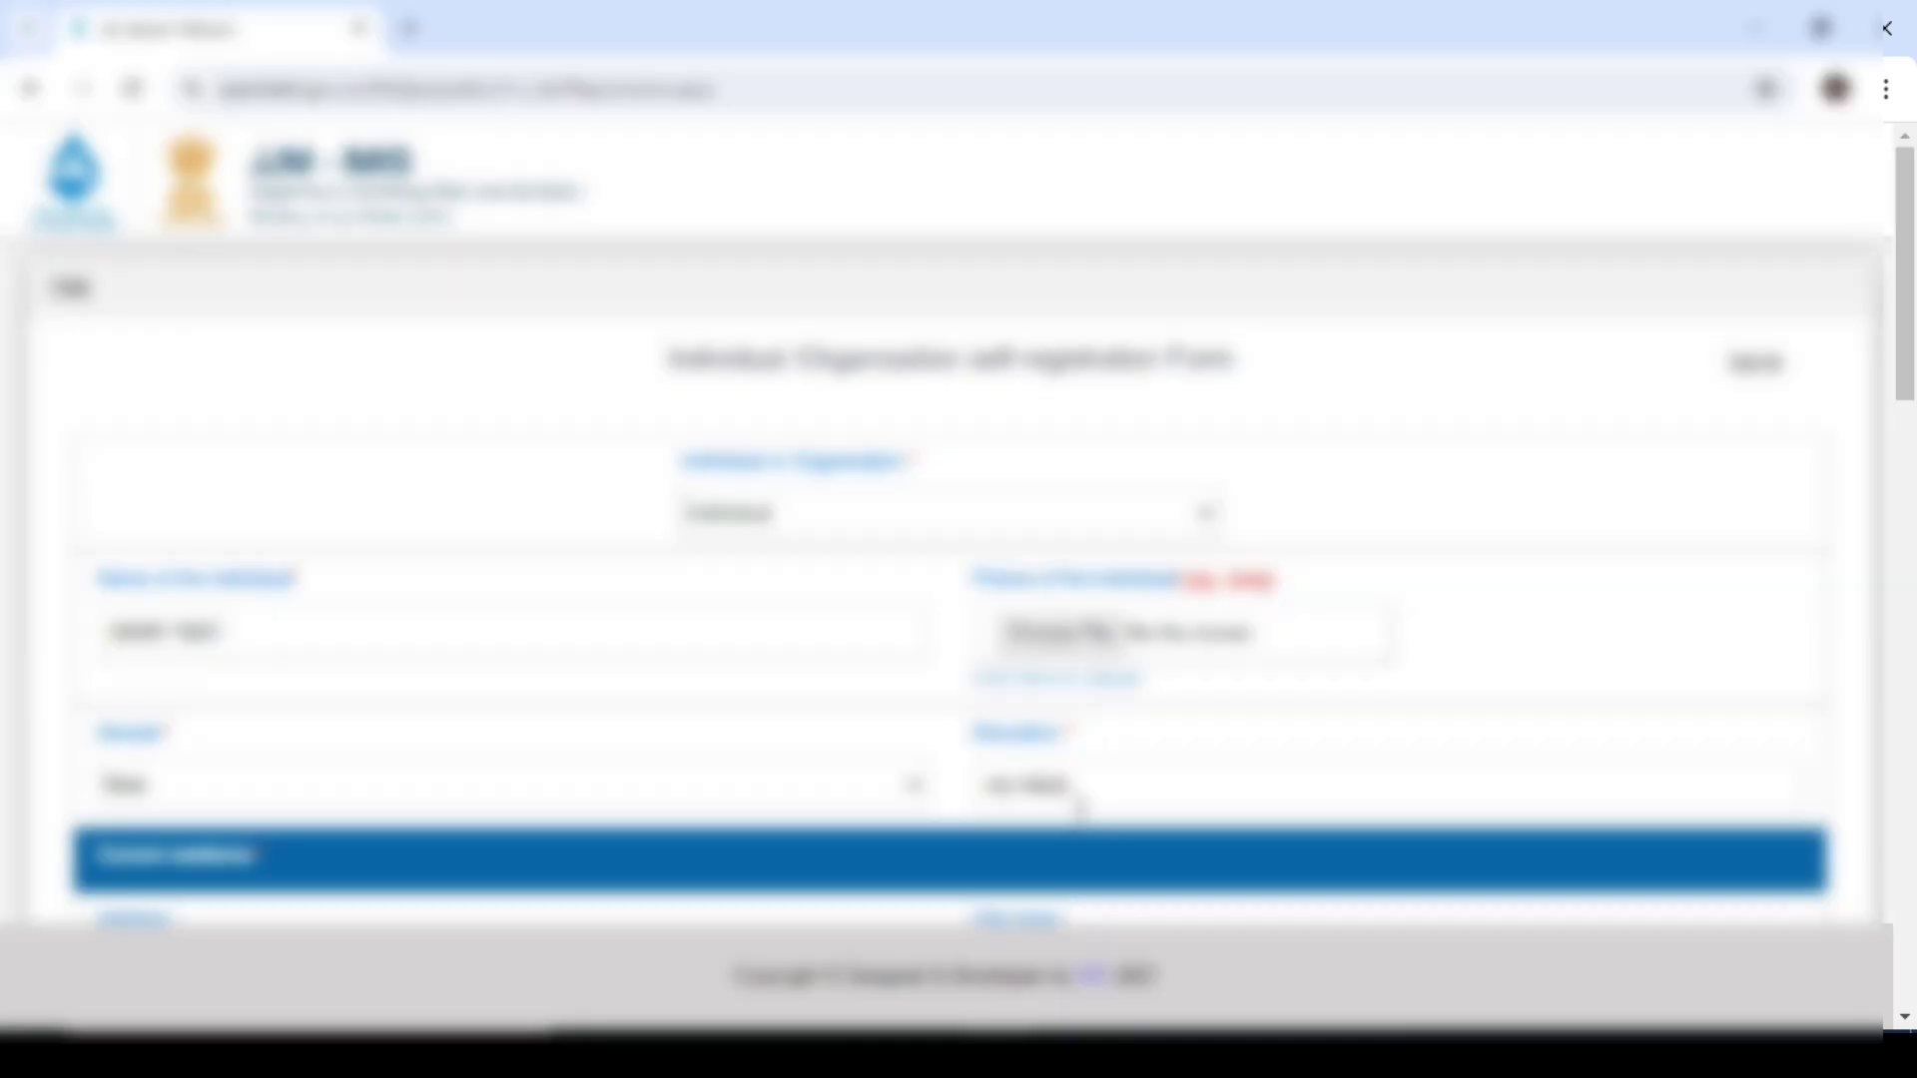
Step: Answer the captcha sum 1 + 0 with 1 and submit the registration form
scroll(1168, 731, "down", 20)
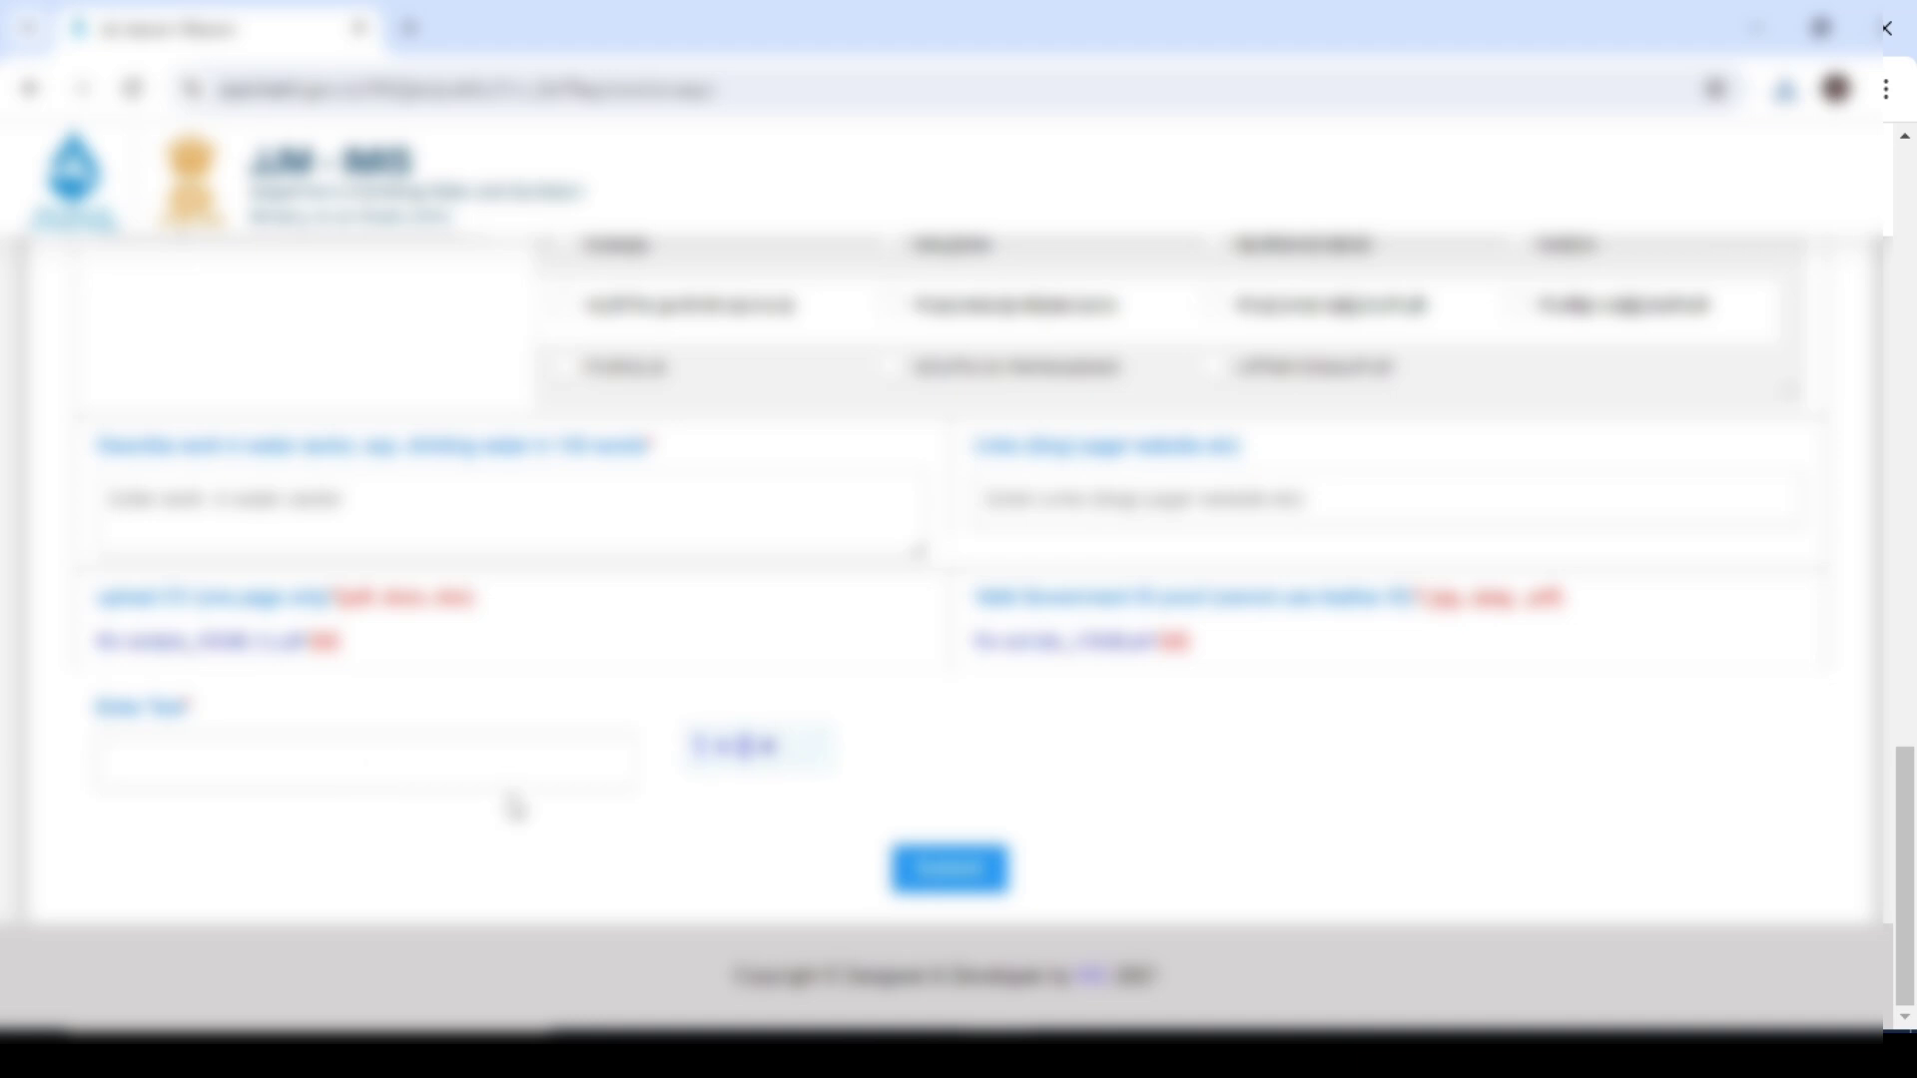
type("1")
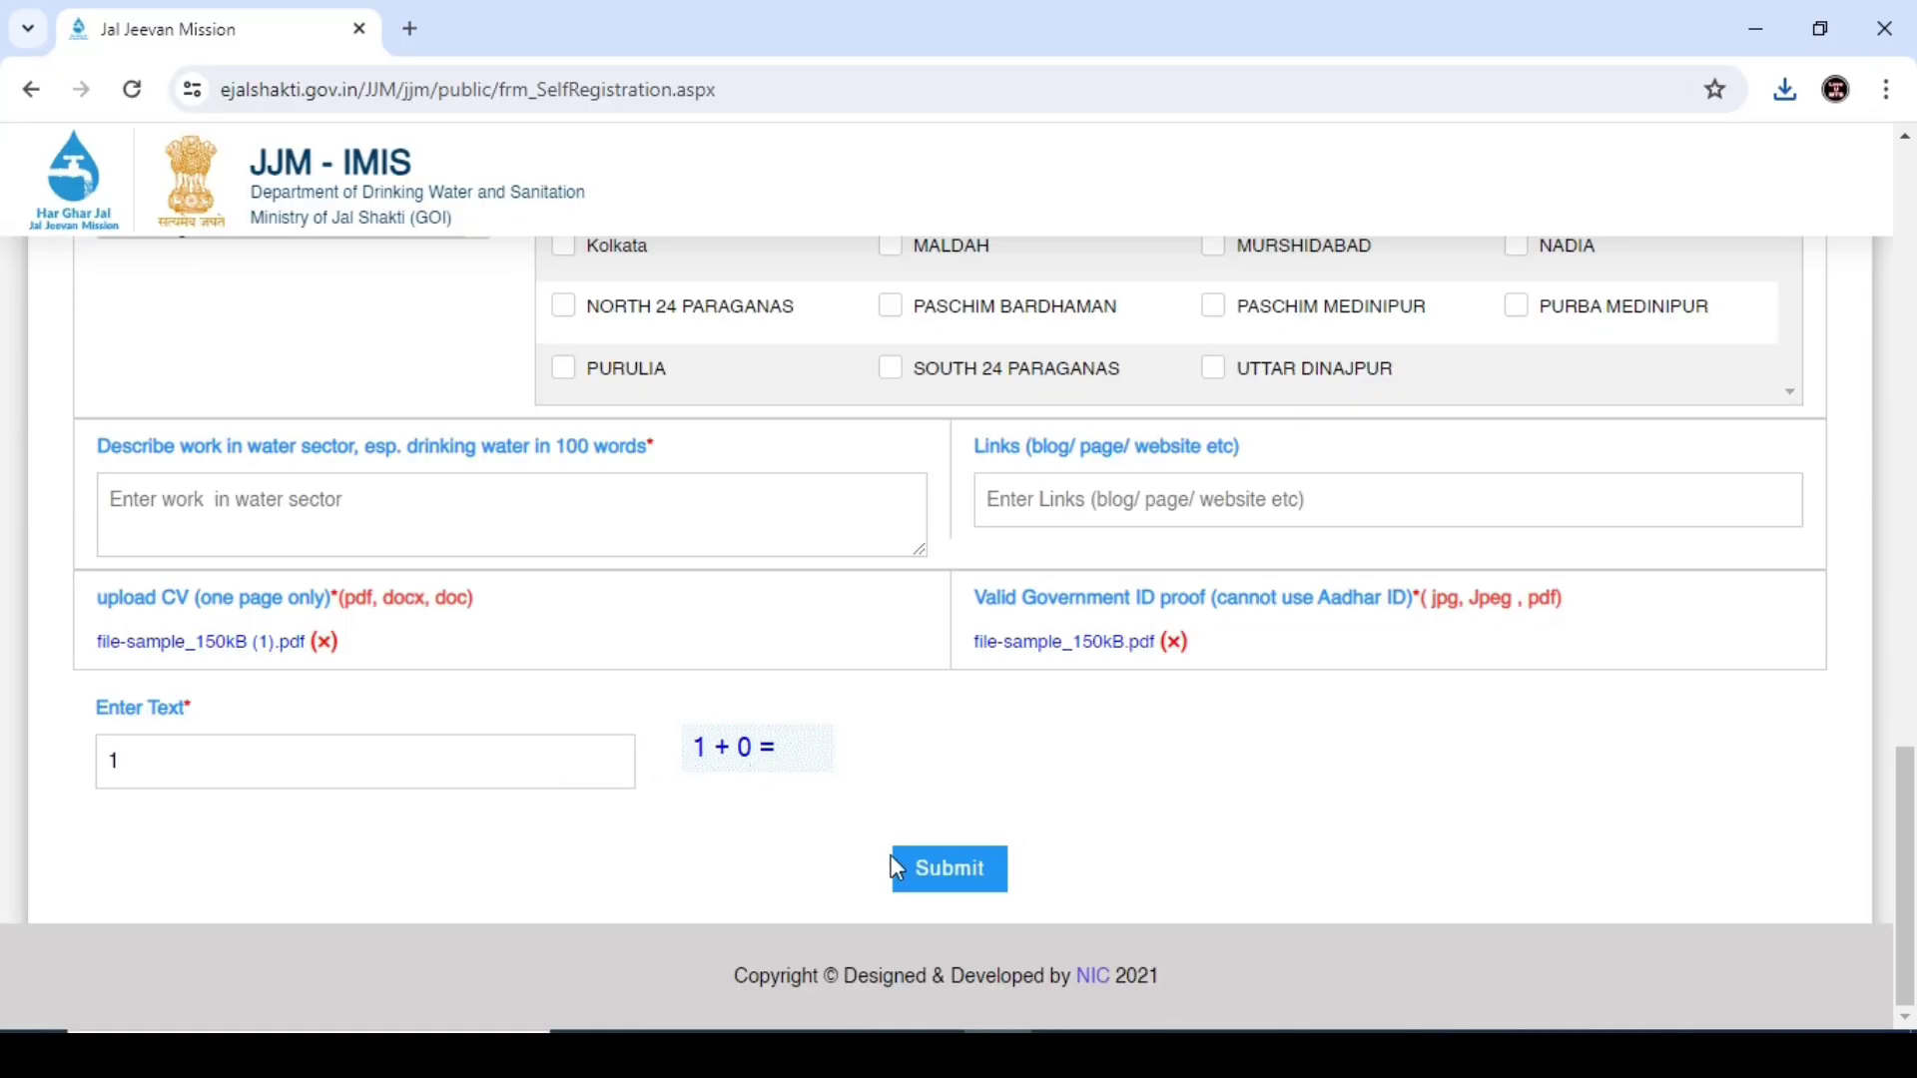
left_click(947, 885)
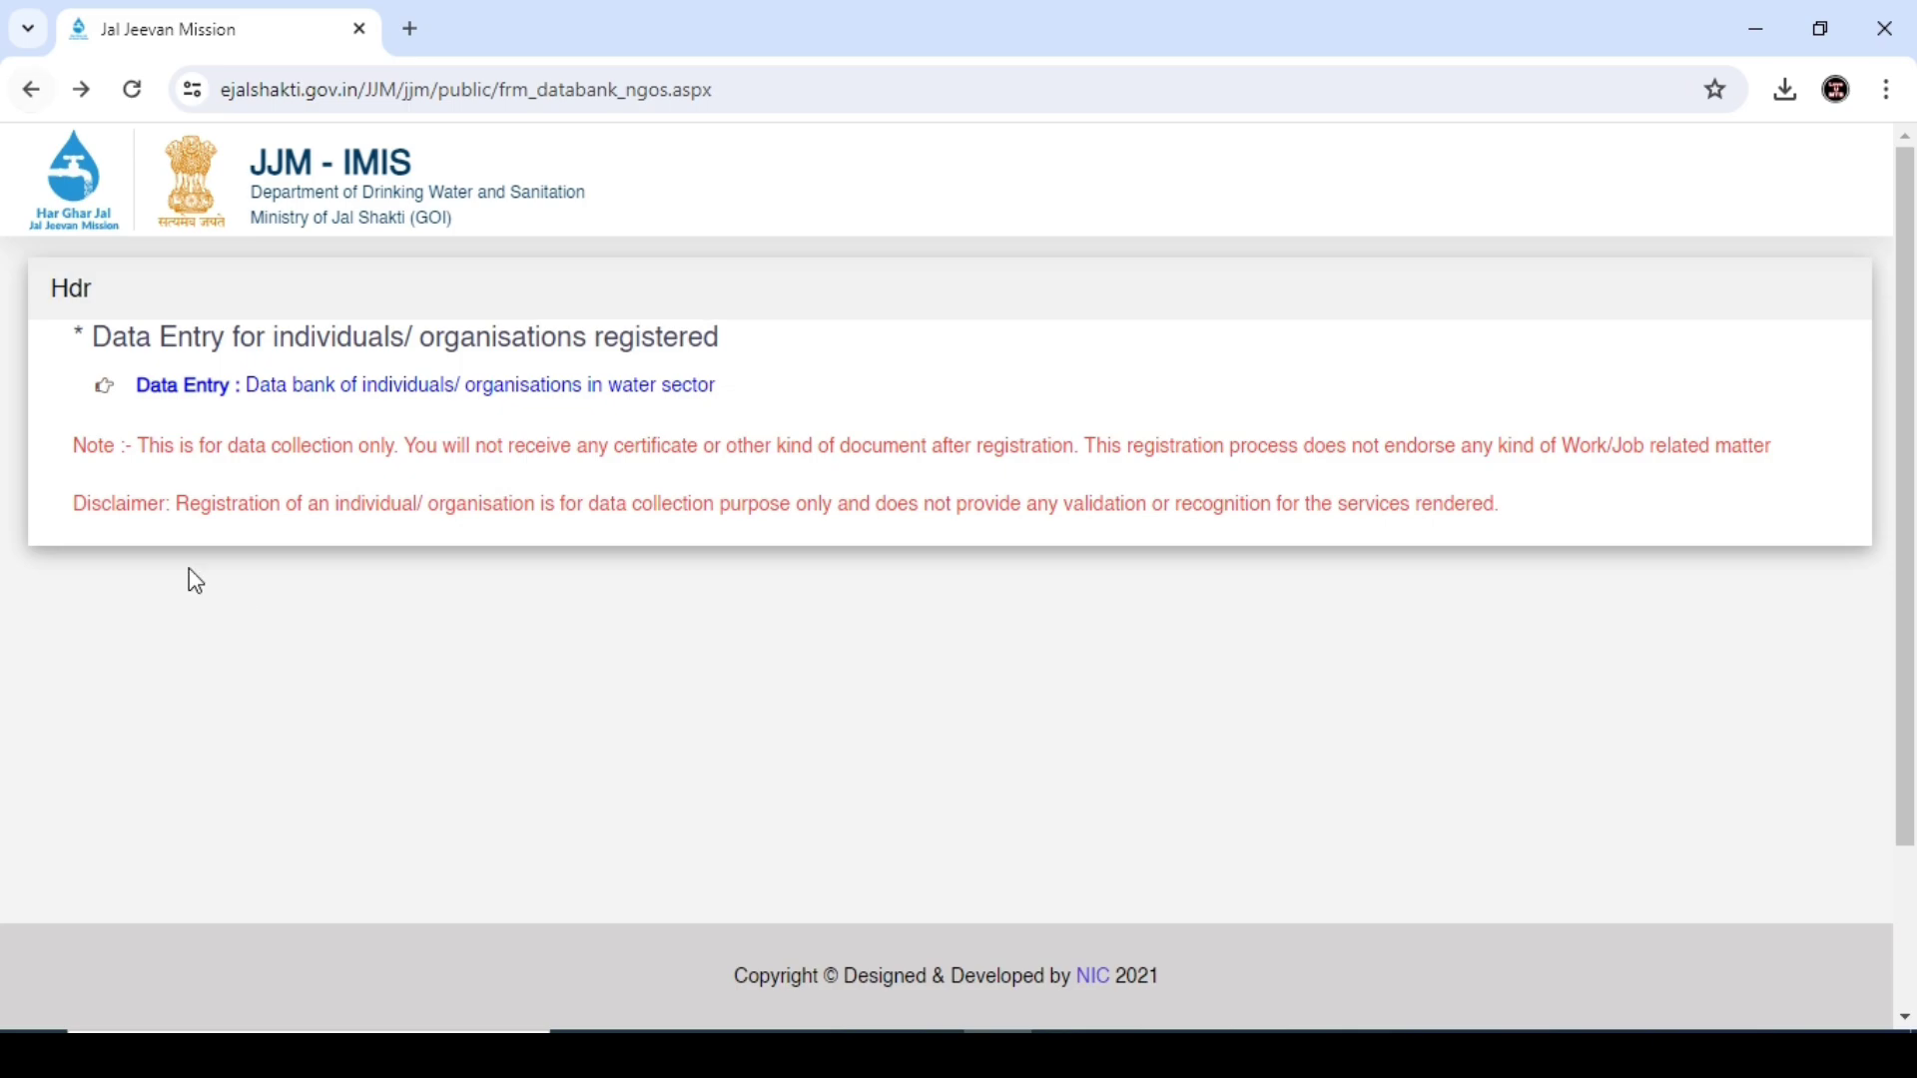
Step: Read the data-collection note and the disclaimer on the registration page for individuals and organisations
left_click_drag(150, 445, 1064, 451)
left_click_drag(1131, 452, 1790, 467)
left_click(1649, 470)
left_click_drag(180, 499, 1355, 522)
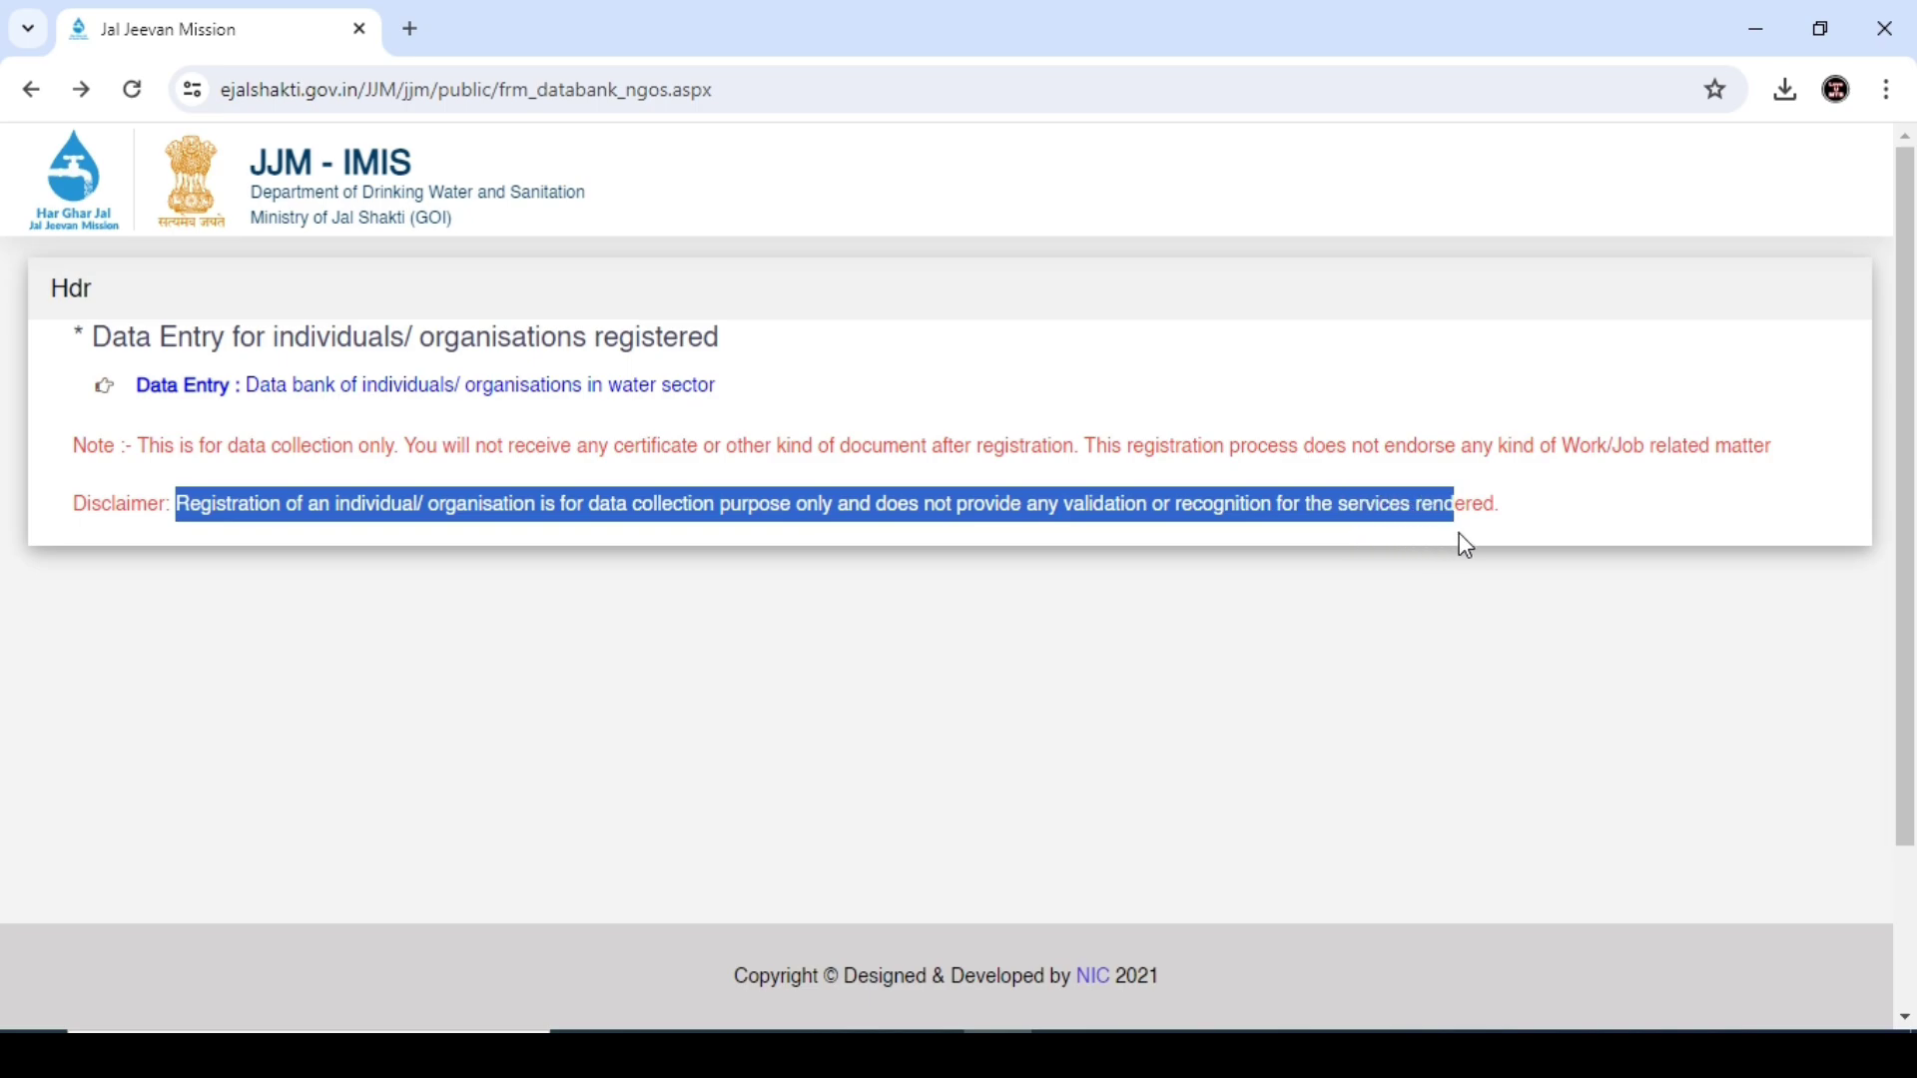
left_click_drag(1466, 546, 1531, 527)
left_click(1544, 521)
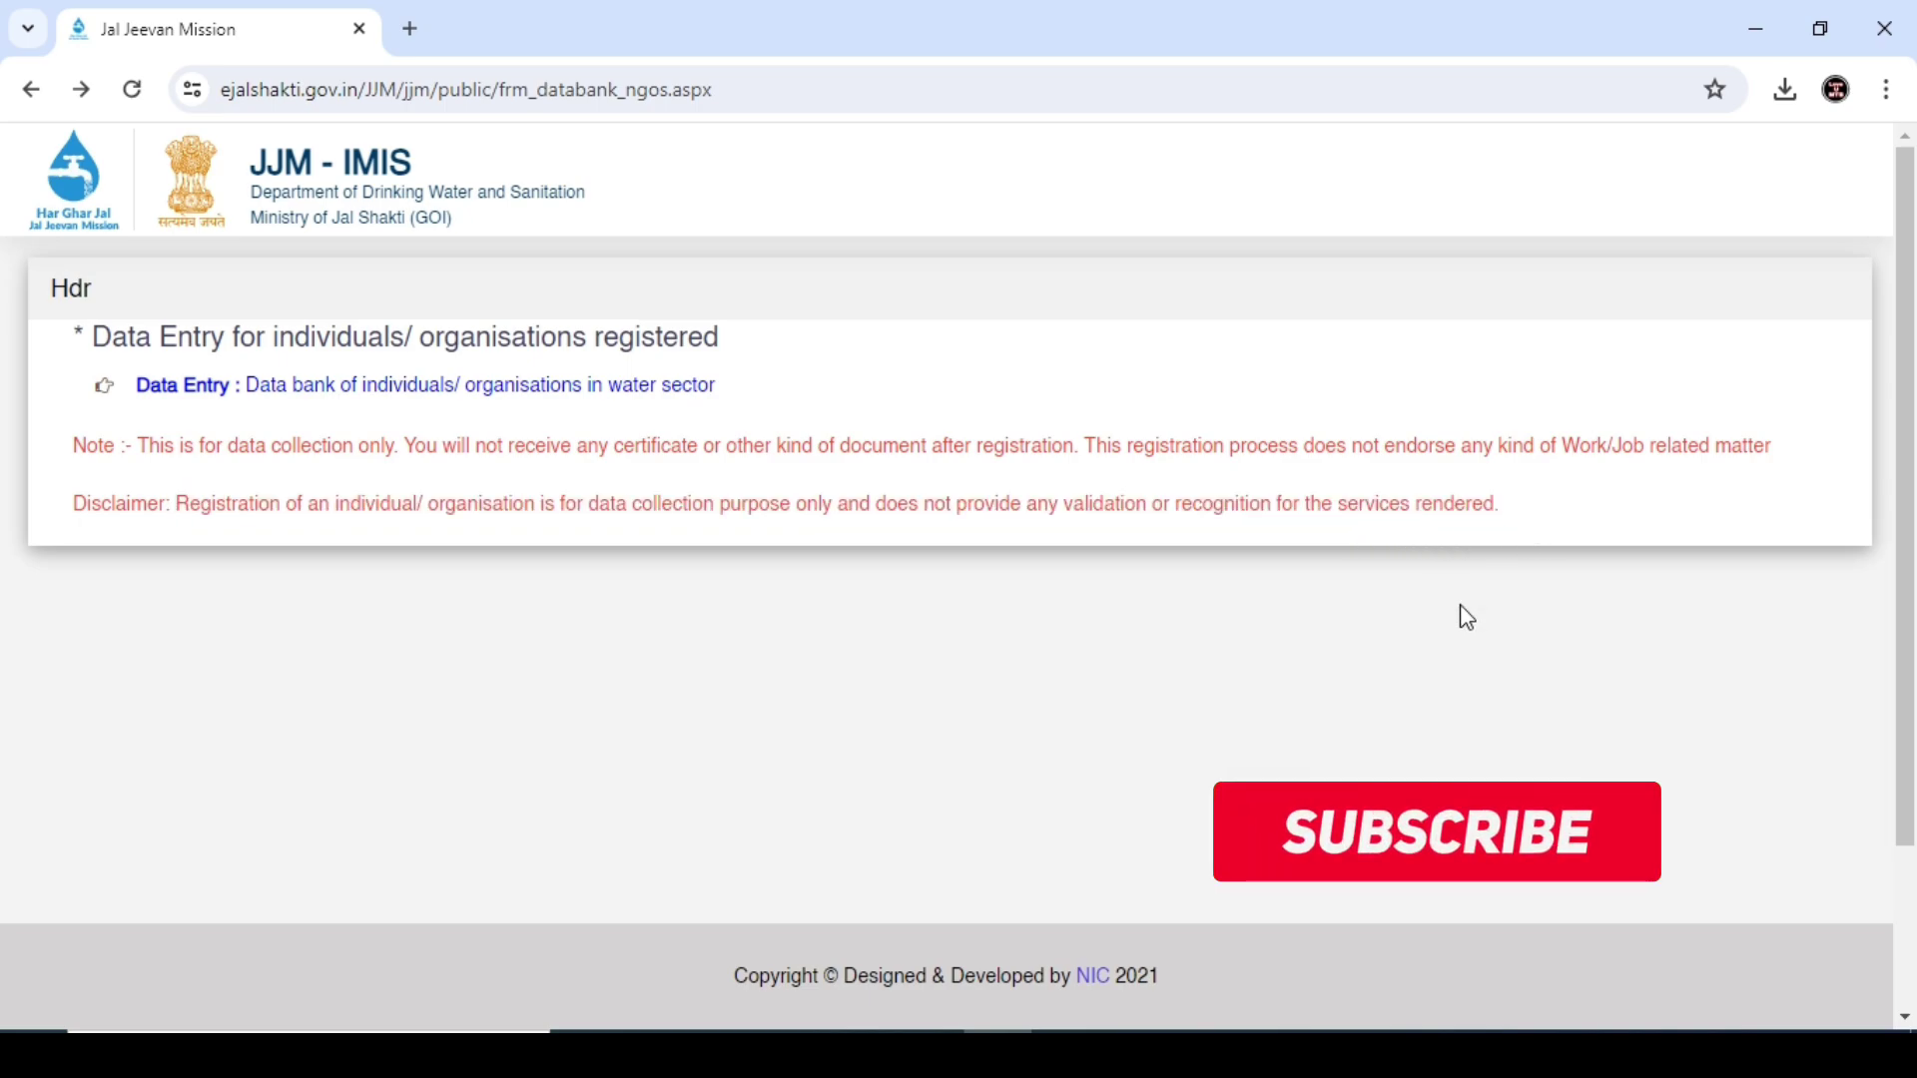